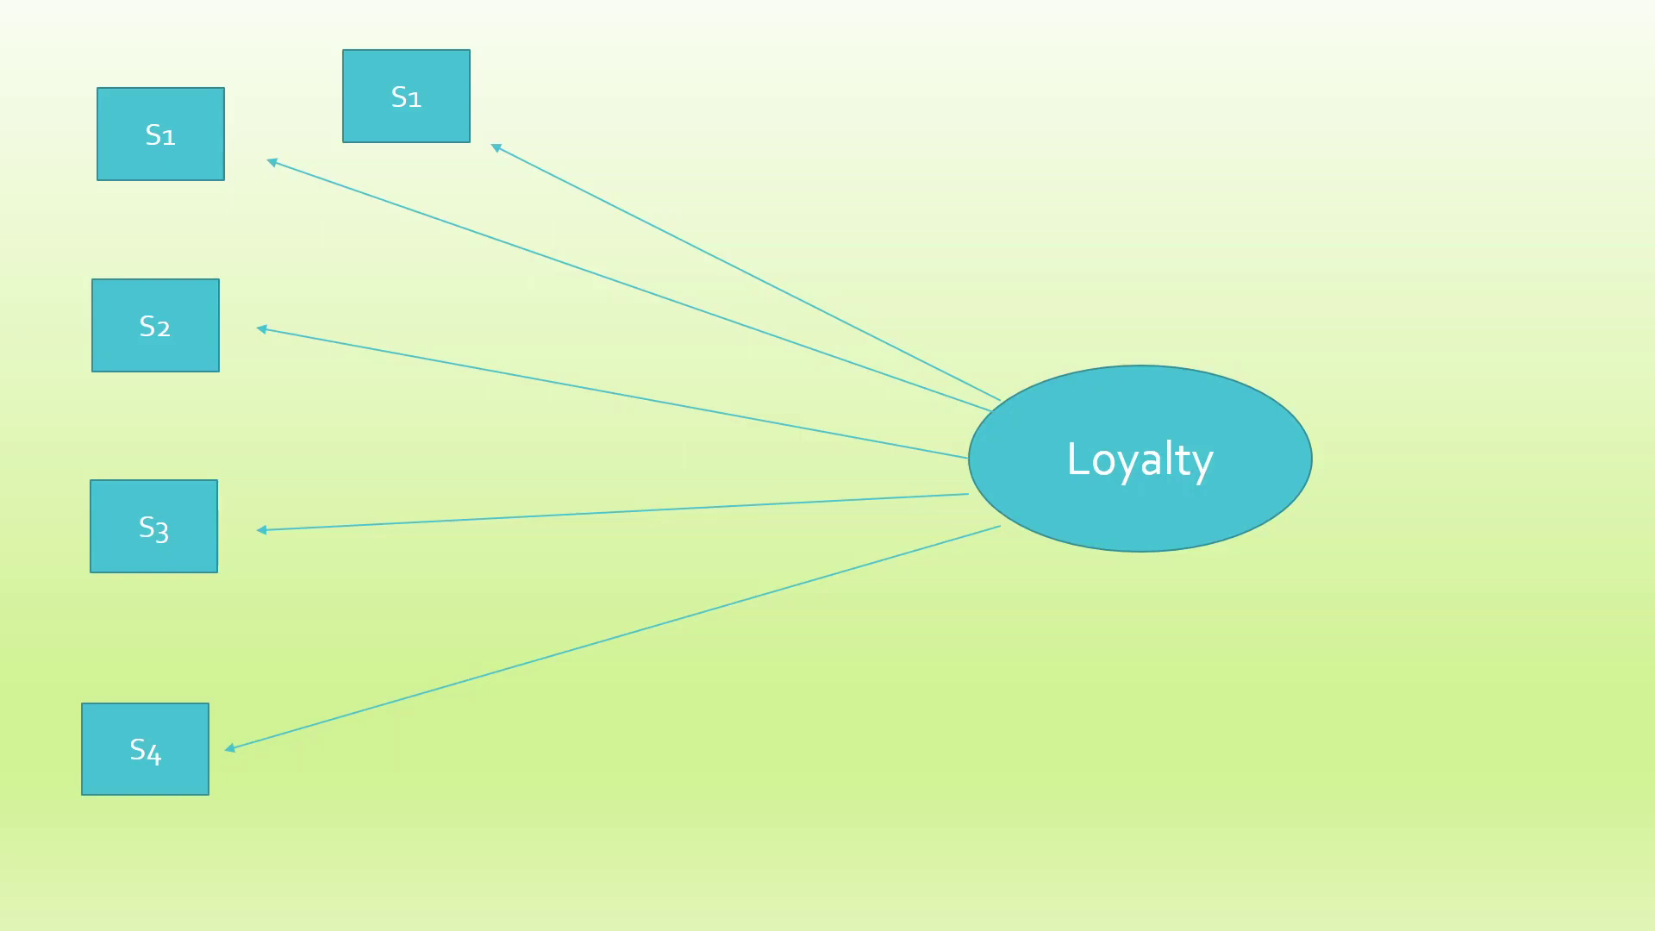
- End the Loyalty diagram slideshow and return to editing slide 4
{"action": "key", "text": "Escape"}
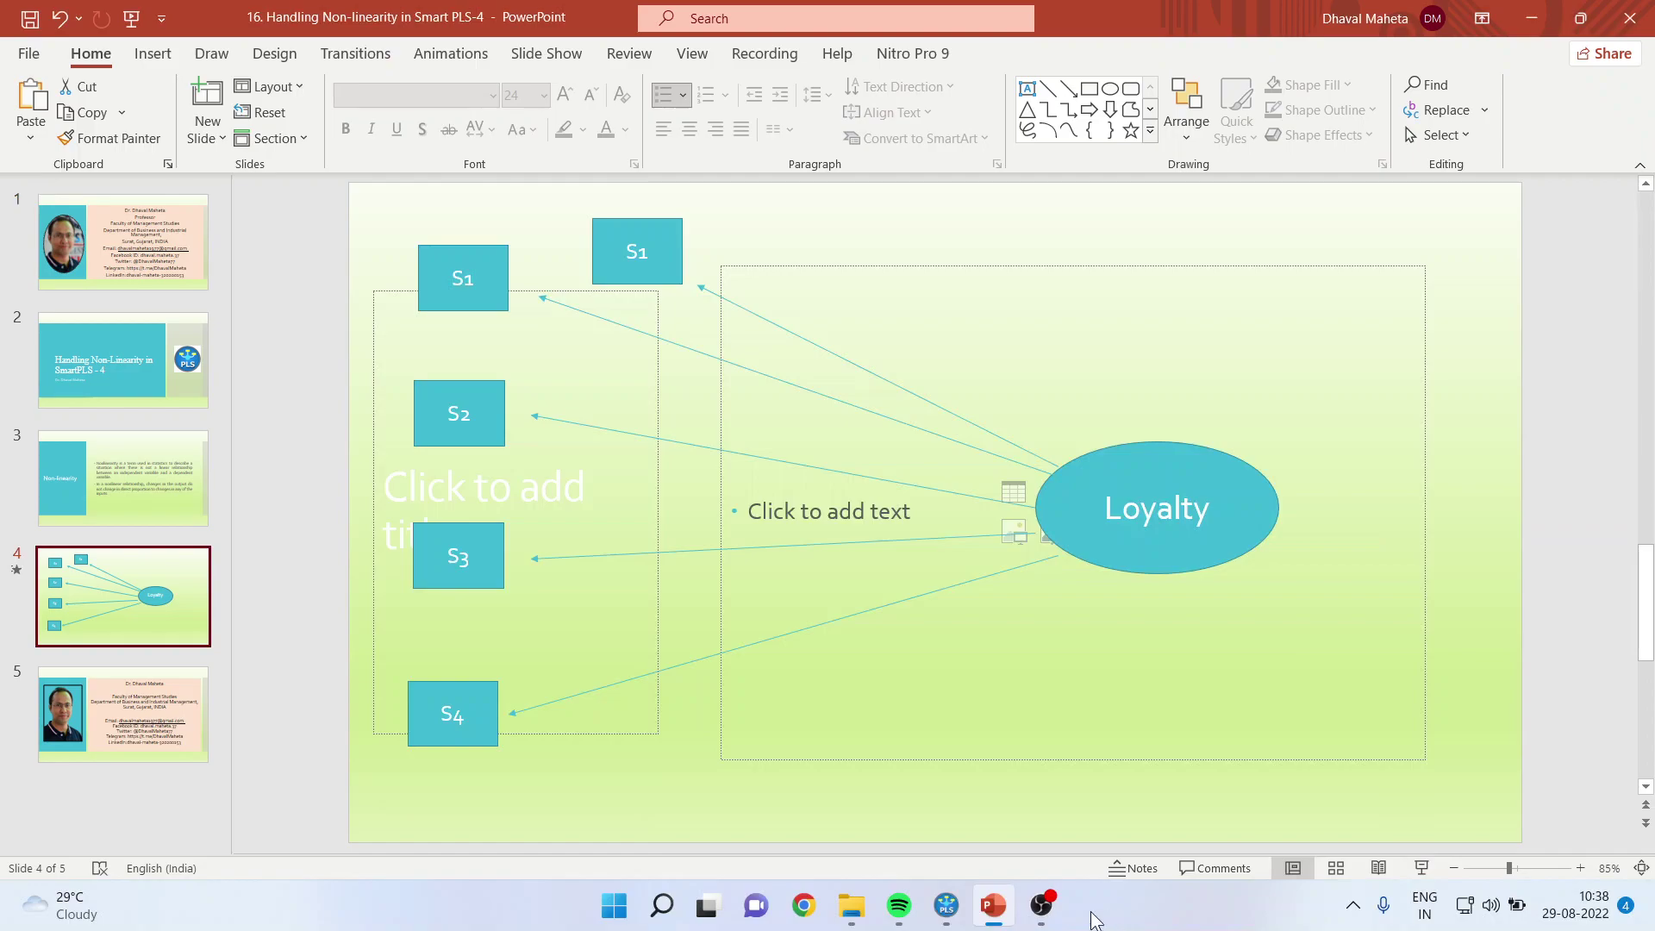
- Switch to the SmartPLS HBAT model, select Job Satisfaction, and enter quadratic-effect mode
{"action": "left_click", "coordinate": [946, 904]}
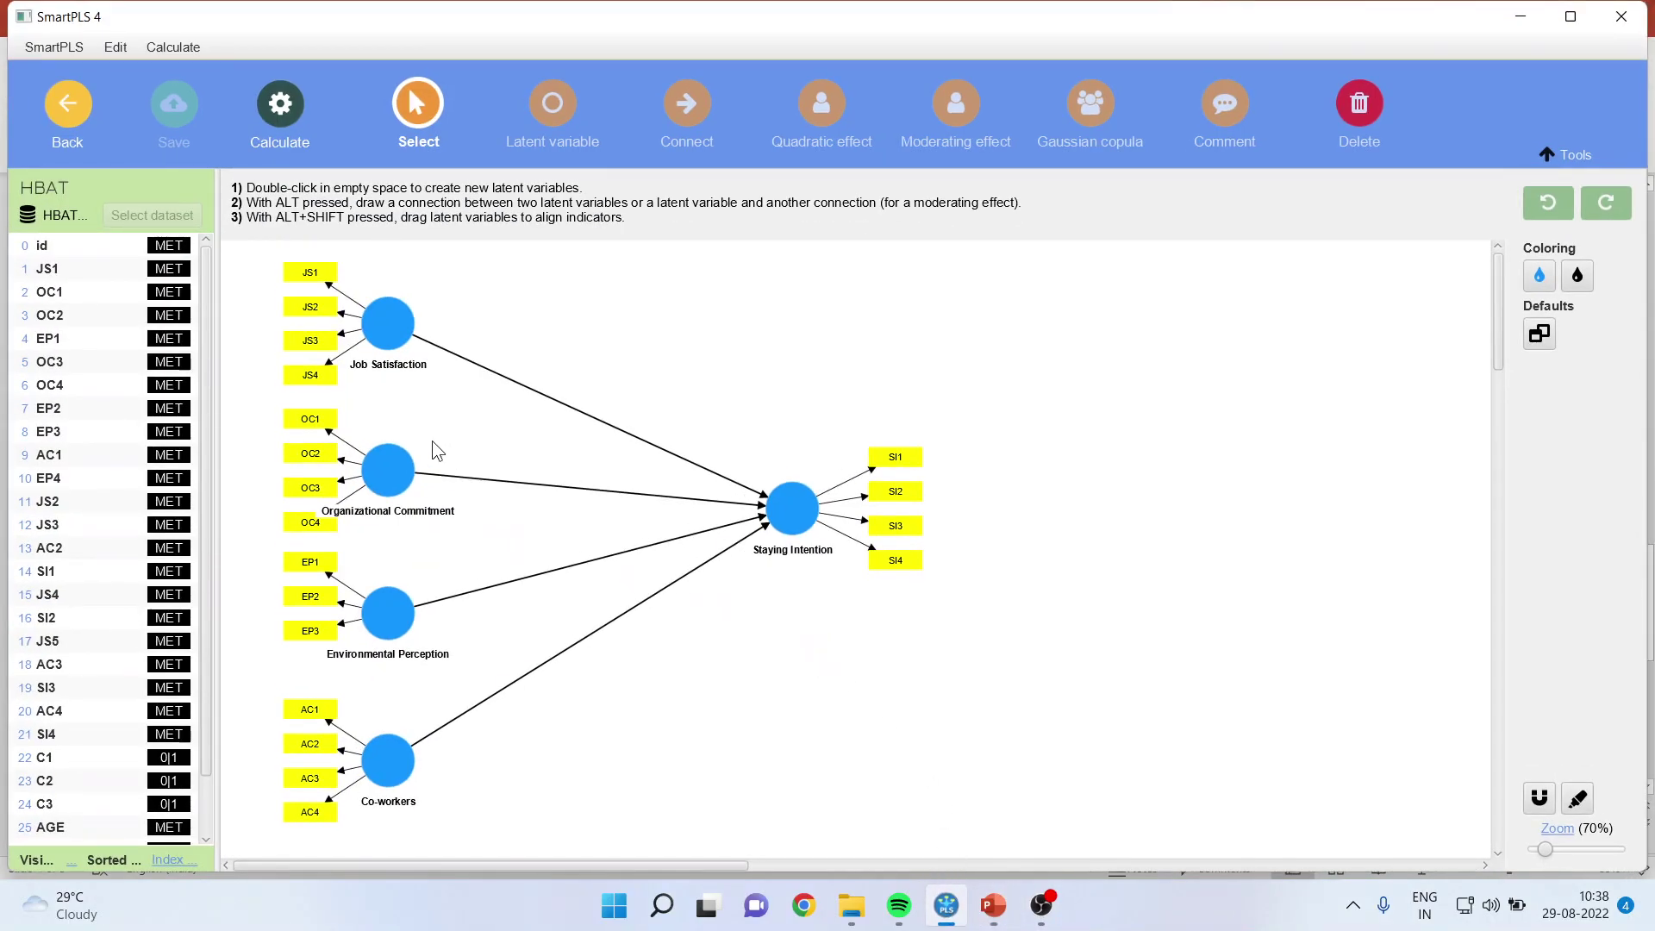
{"action": "left_click", "coordinate": [388, 345]}
{"action": "left_click", "coordinate": [823, 117]}
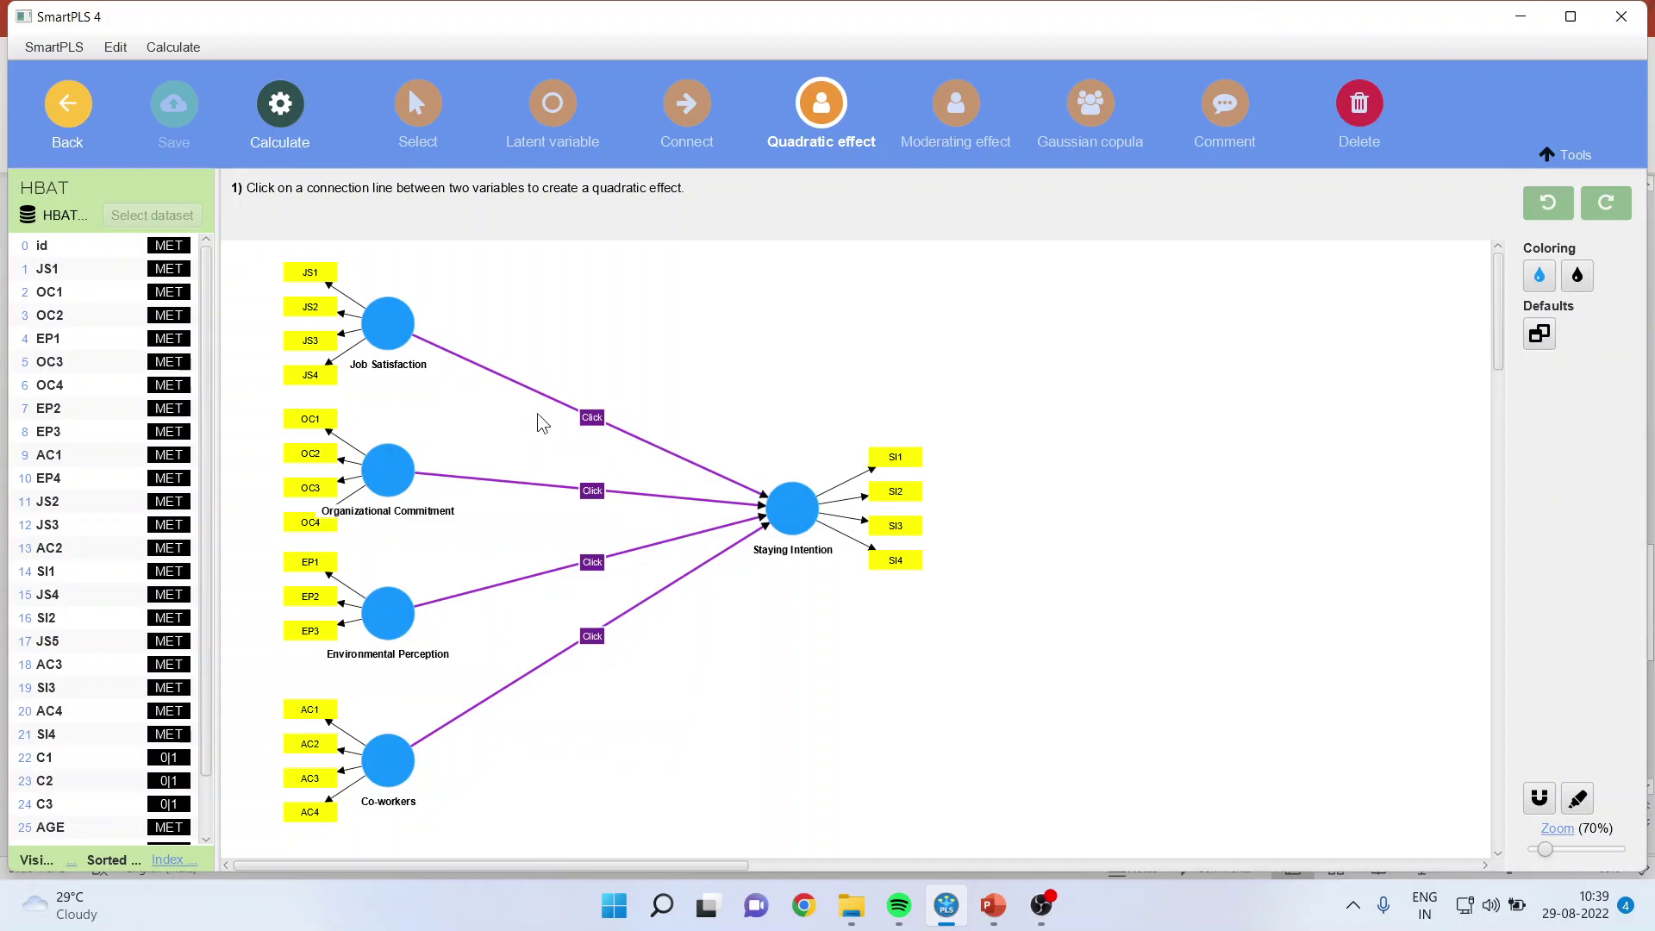
- Add a quadratic effect on the Job Satisfaction → Staying Intention path and place its QE node near Job Satisfaction
{"action": "left_click", "coordinate": [589, 414]}
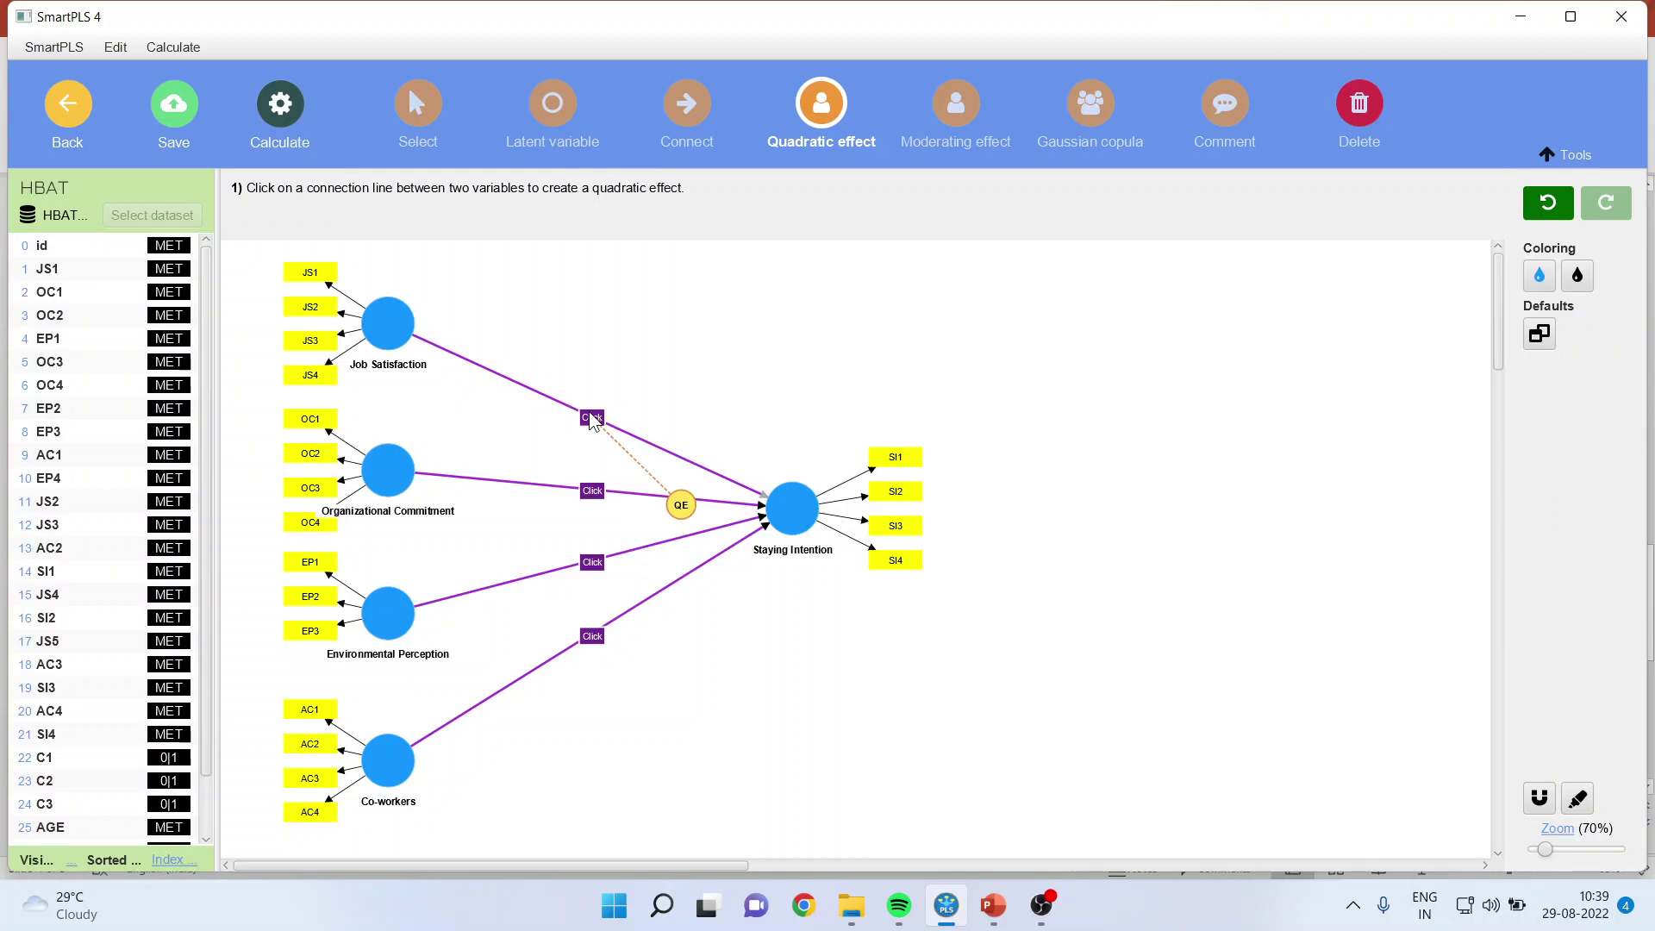
{"action": "left_click", "coordinate": [417, 111]}
{"action": "left_click_drag", "start_coordinate": [685, 508], "coordinate": [656, 323]}
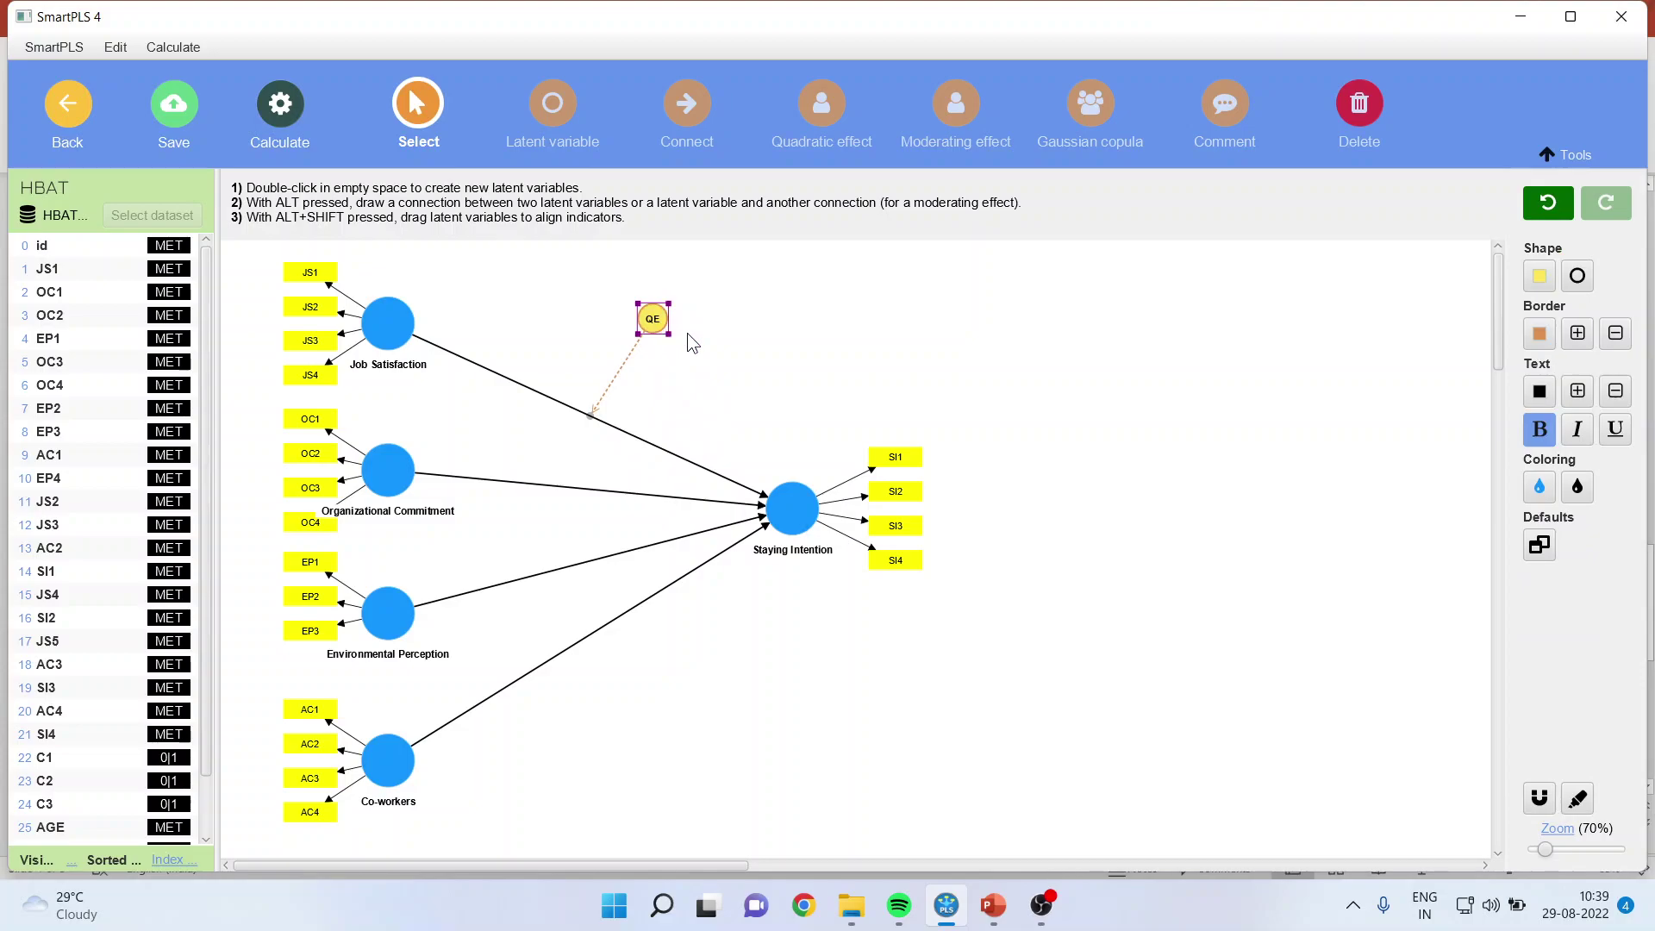
{"action": "left_click", "coordinate": [743, 340]}
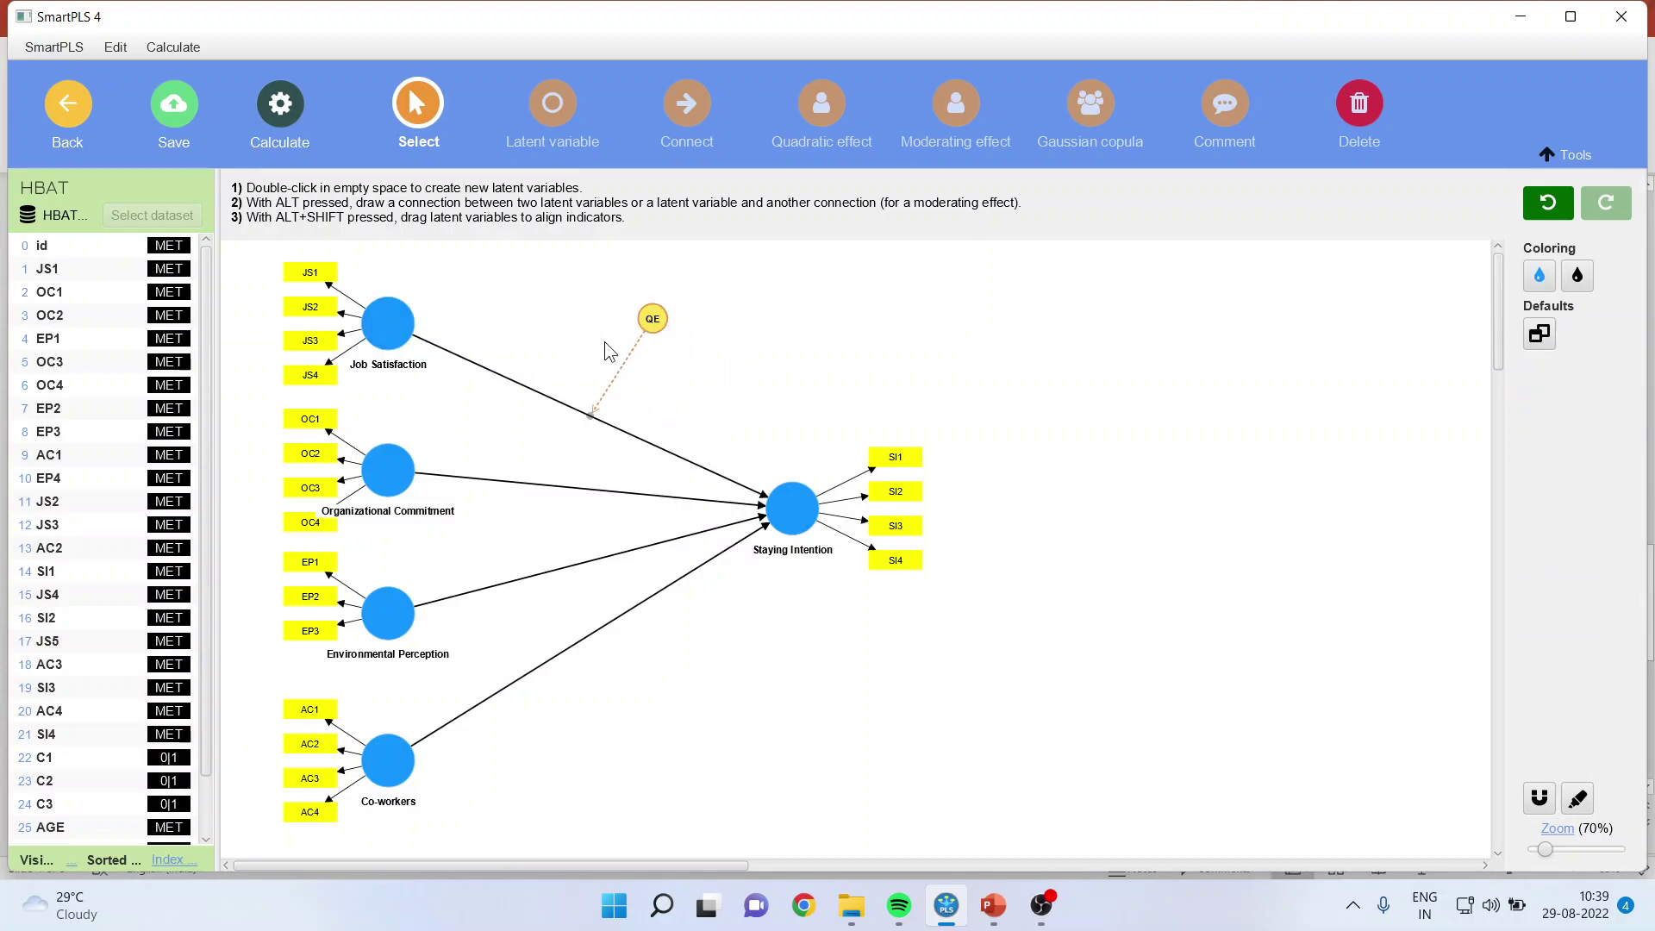
{"action": "left_click_drag", "start_coordinate": [655, 316], "coordinate": [468, 267]}
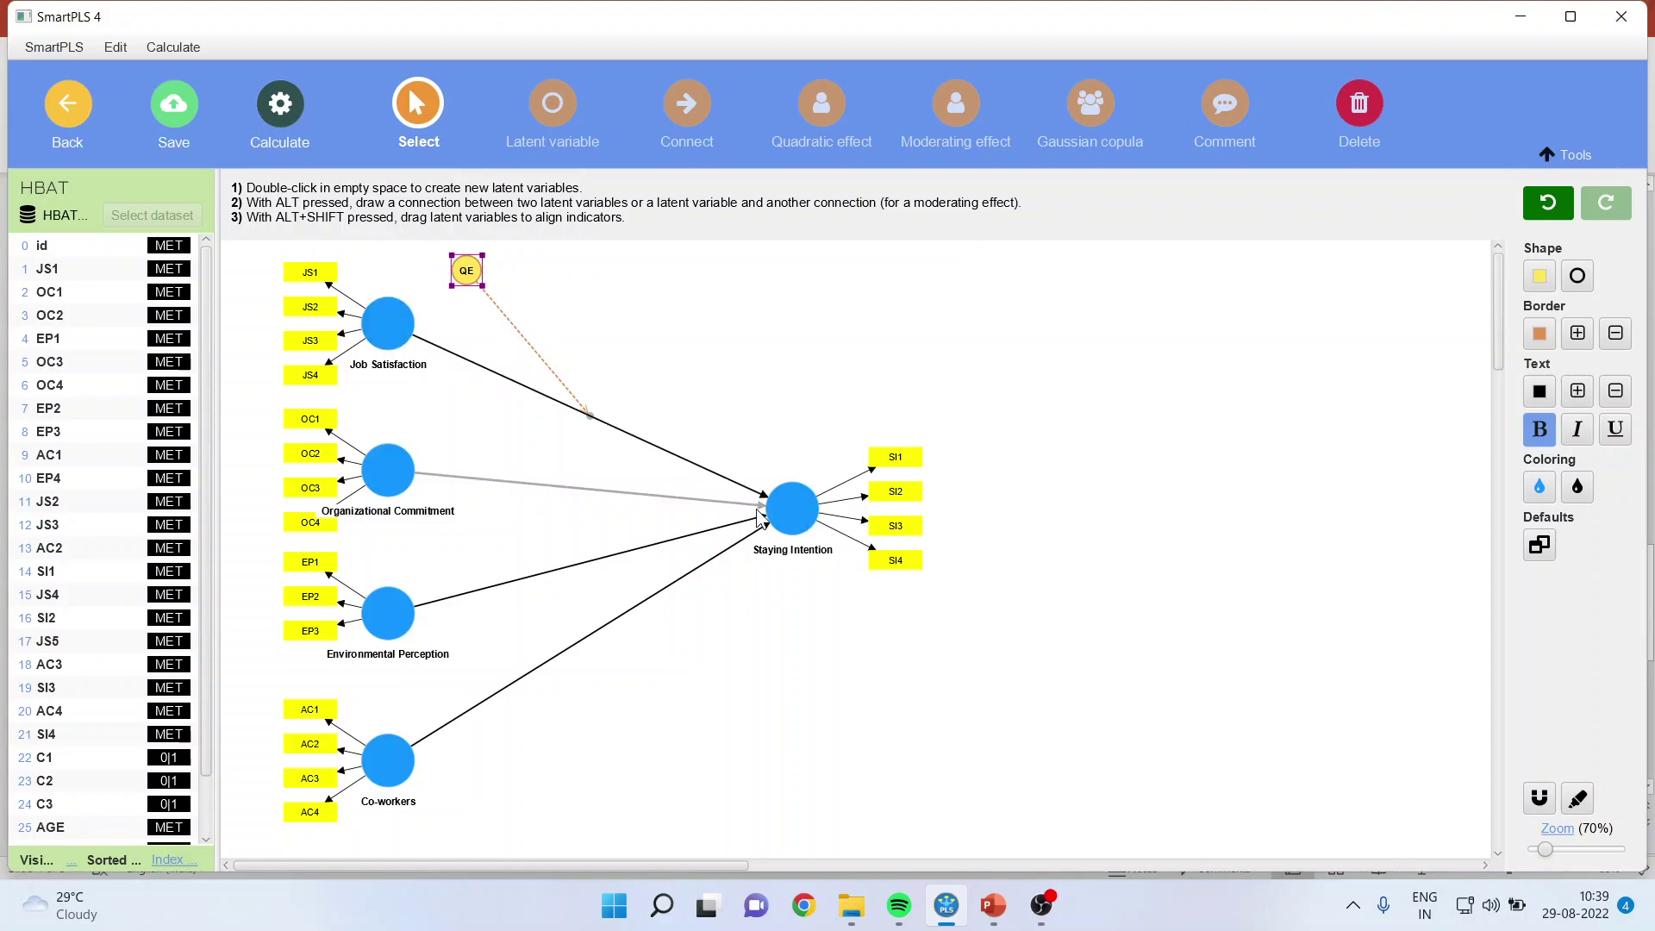
- Run bootstrapping with 5000 subsamples on the HBAT model
{"action": "left_click", "coordinate": [279, 110]}
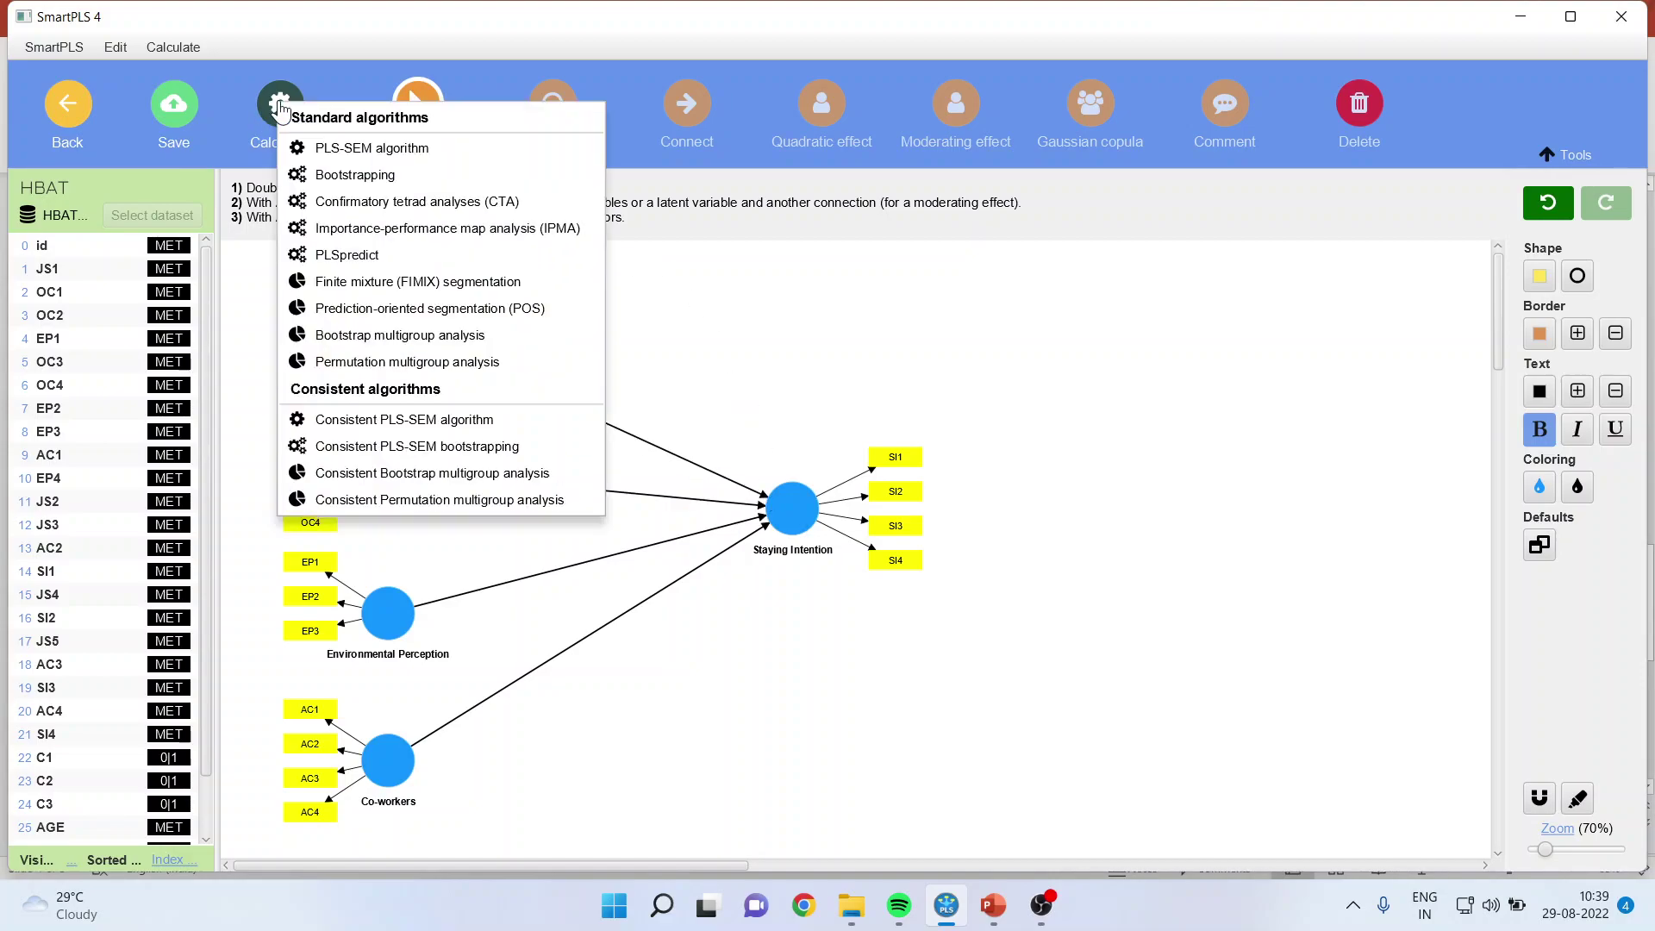
{"action": "left_click", "coordinate": [354, 175]}
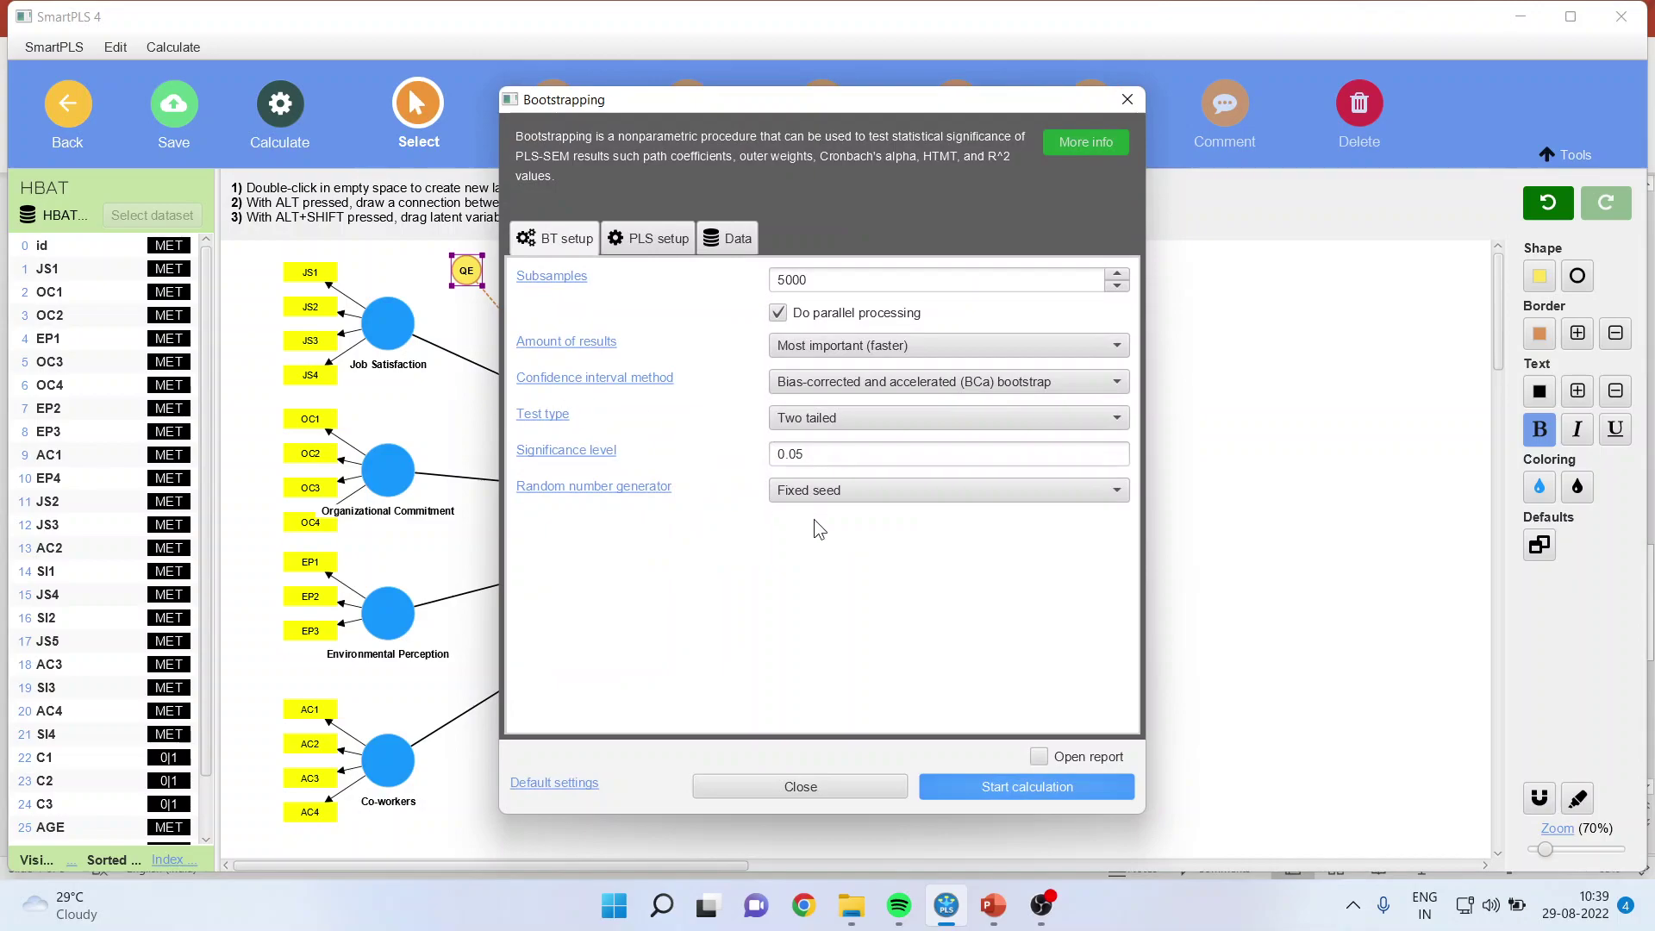
{"action": "left_click", "coordinate": [988, 788]}
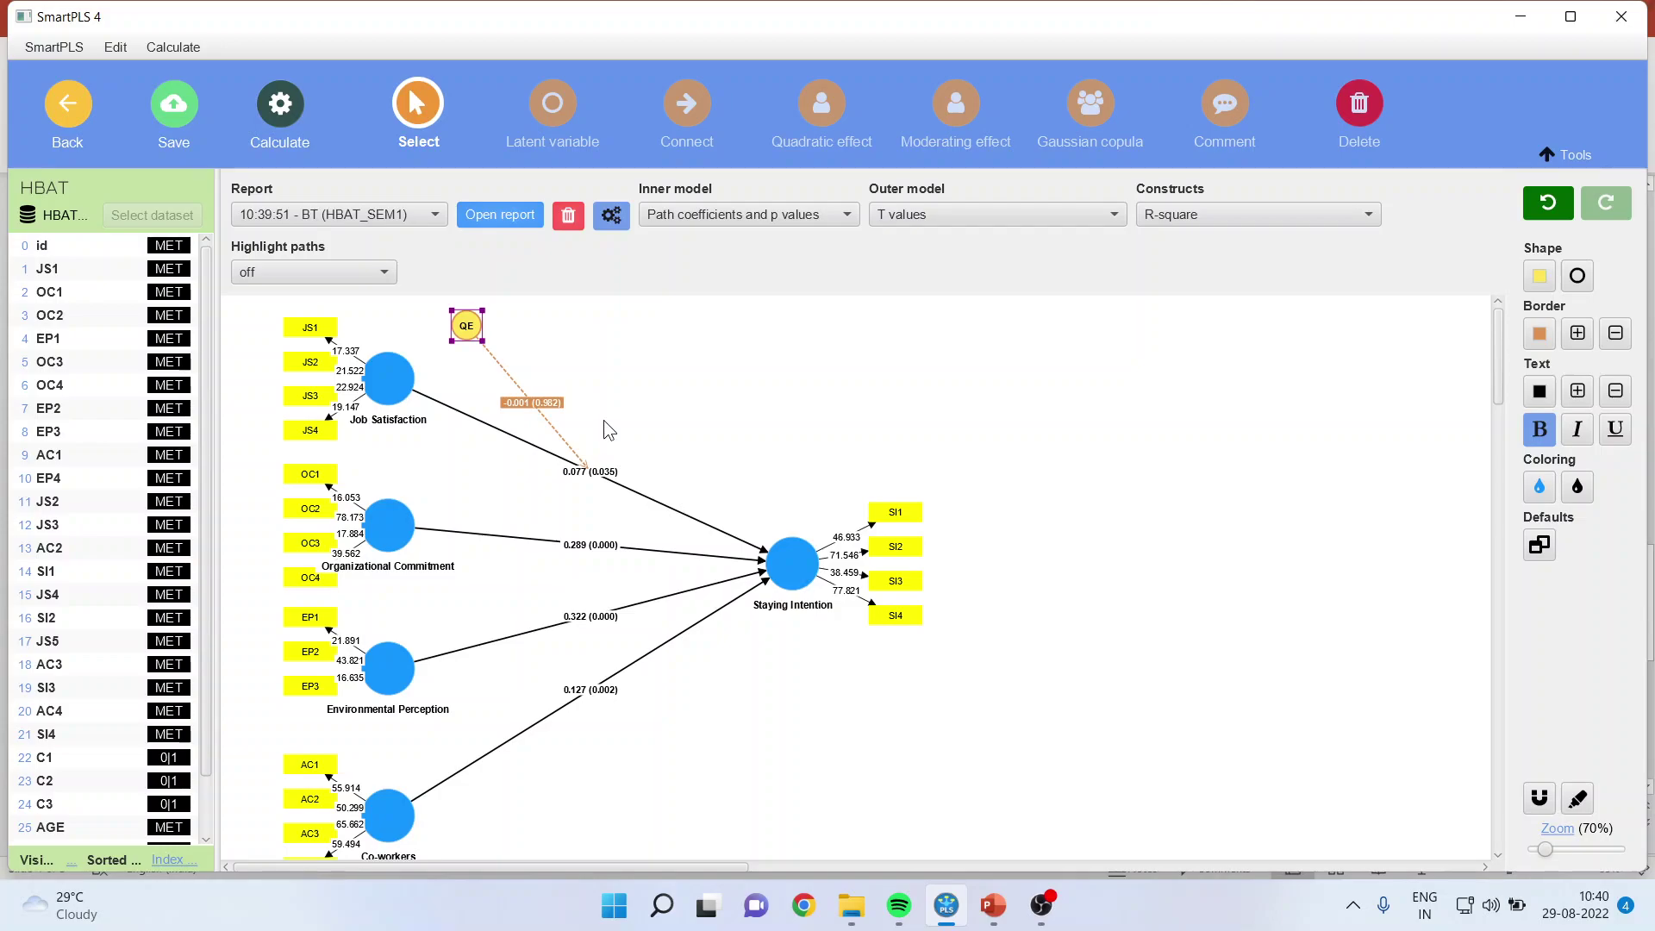
- Review path coefficient p-values in the report, noting QE's 0.982, then show bias-corrected confidence intervals
{"action": "left_click", "coordinate": [483, 219]}
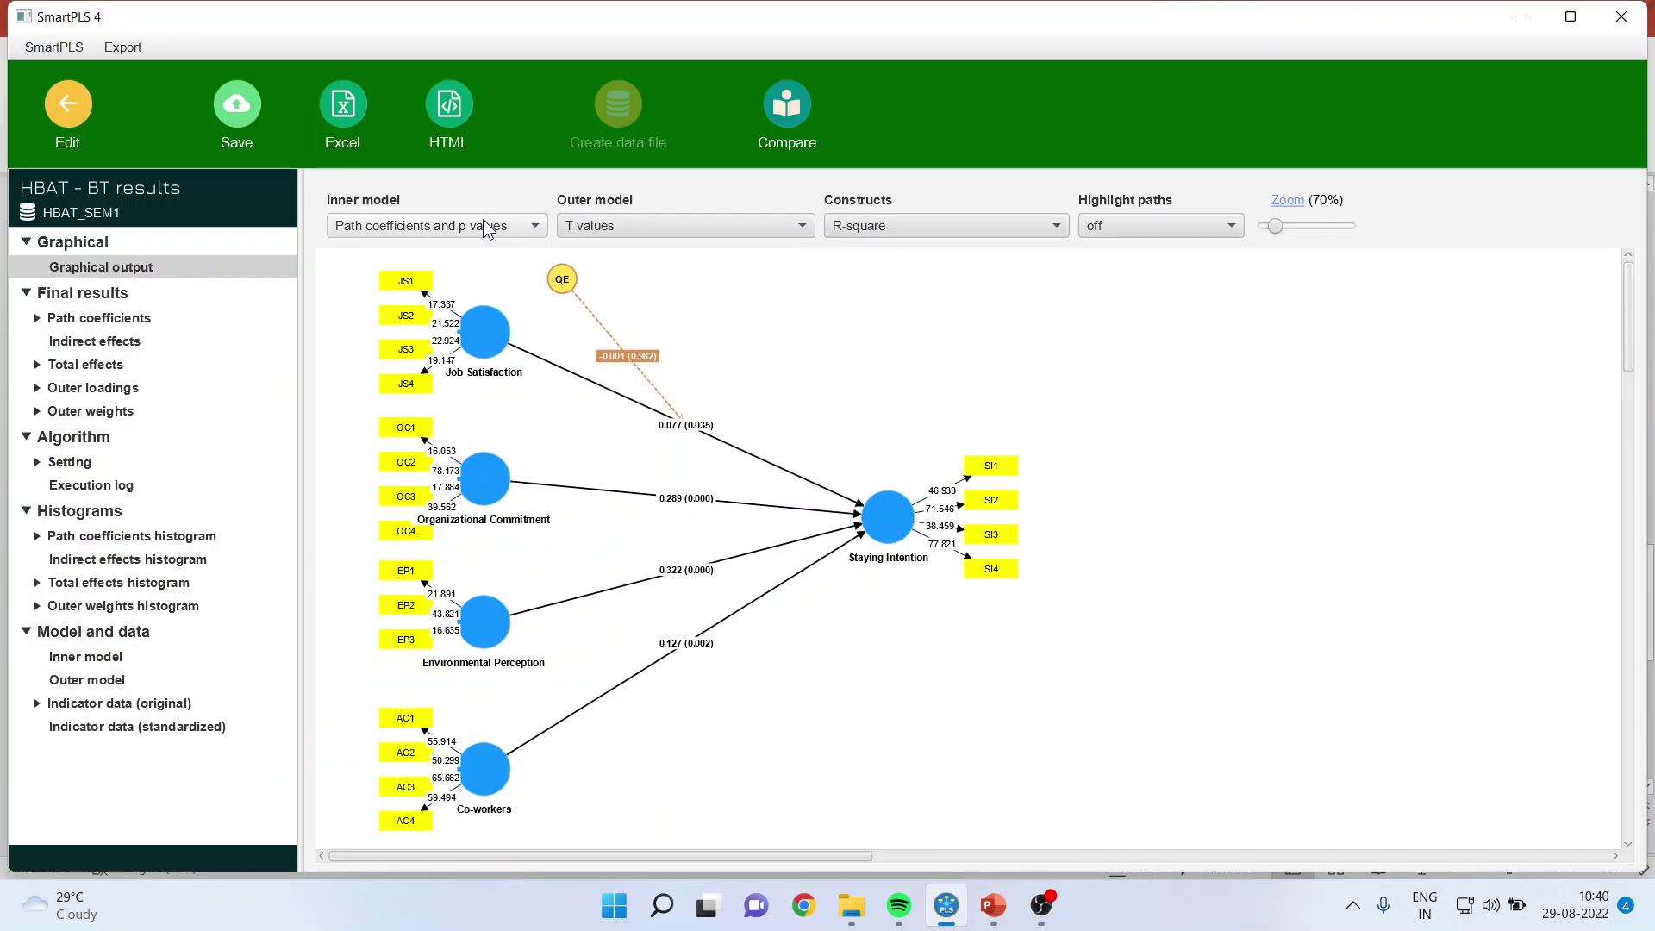
{"action": "left_click", "coordinate": [85, 317]}
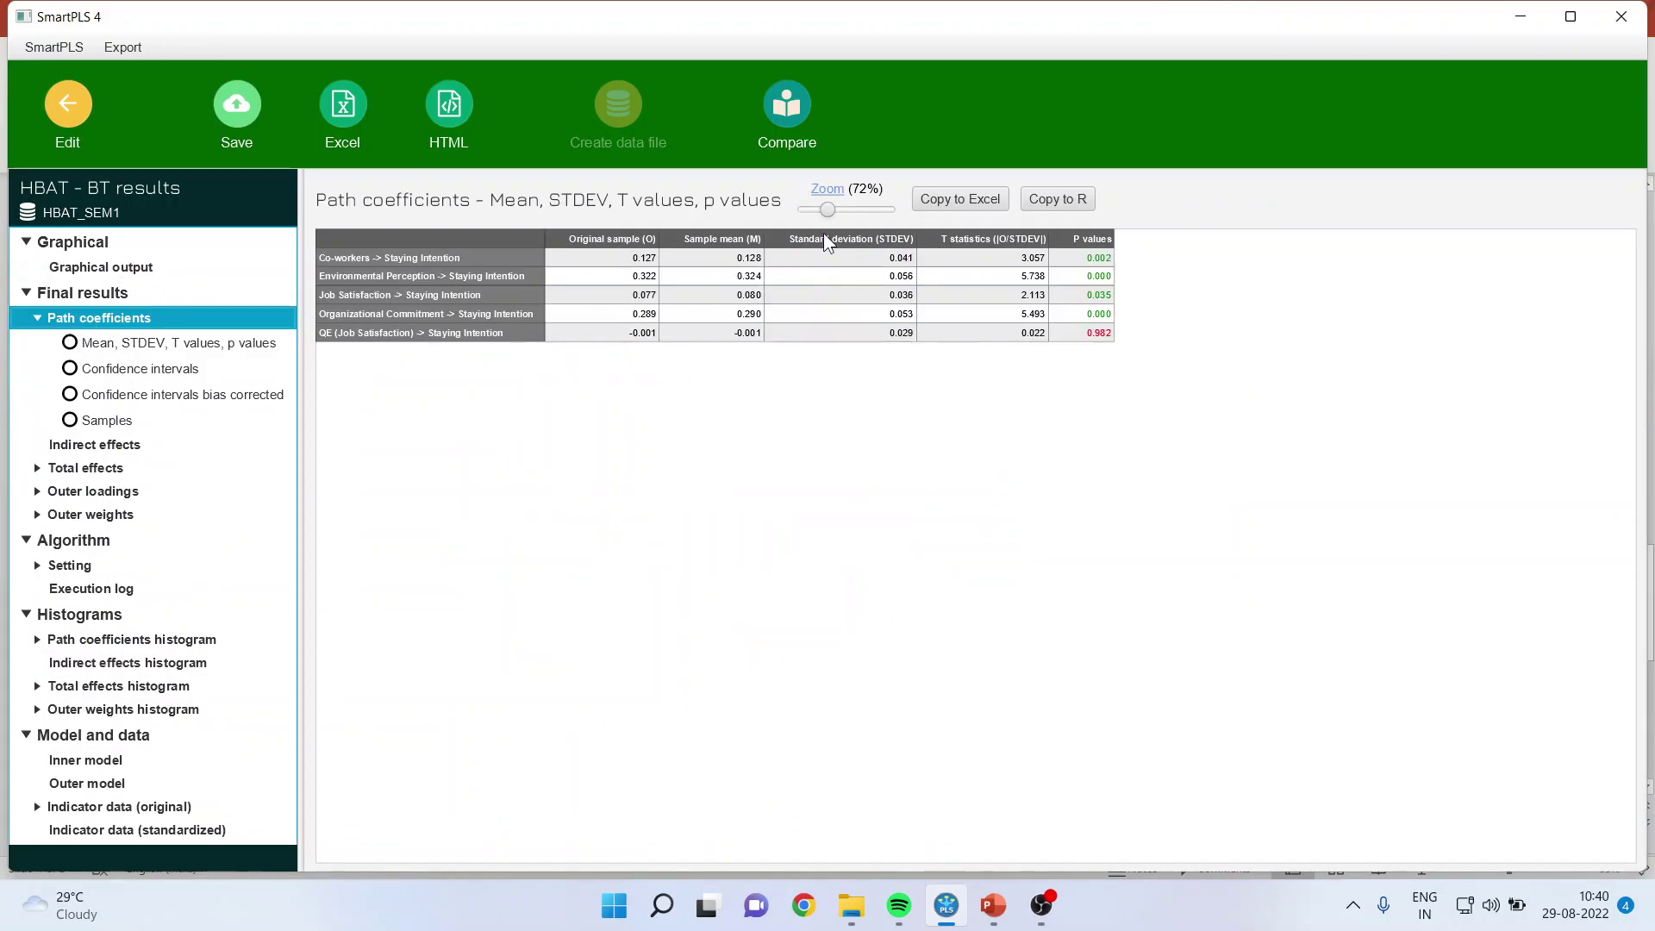
{"action": "left_click_drag", "start_coordinate": [826, 210], "coordinate": [843, 211]}
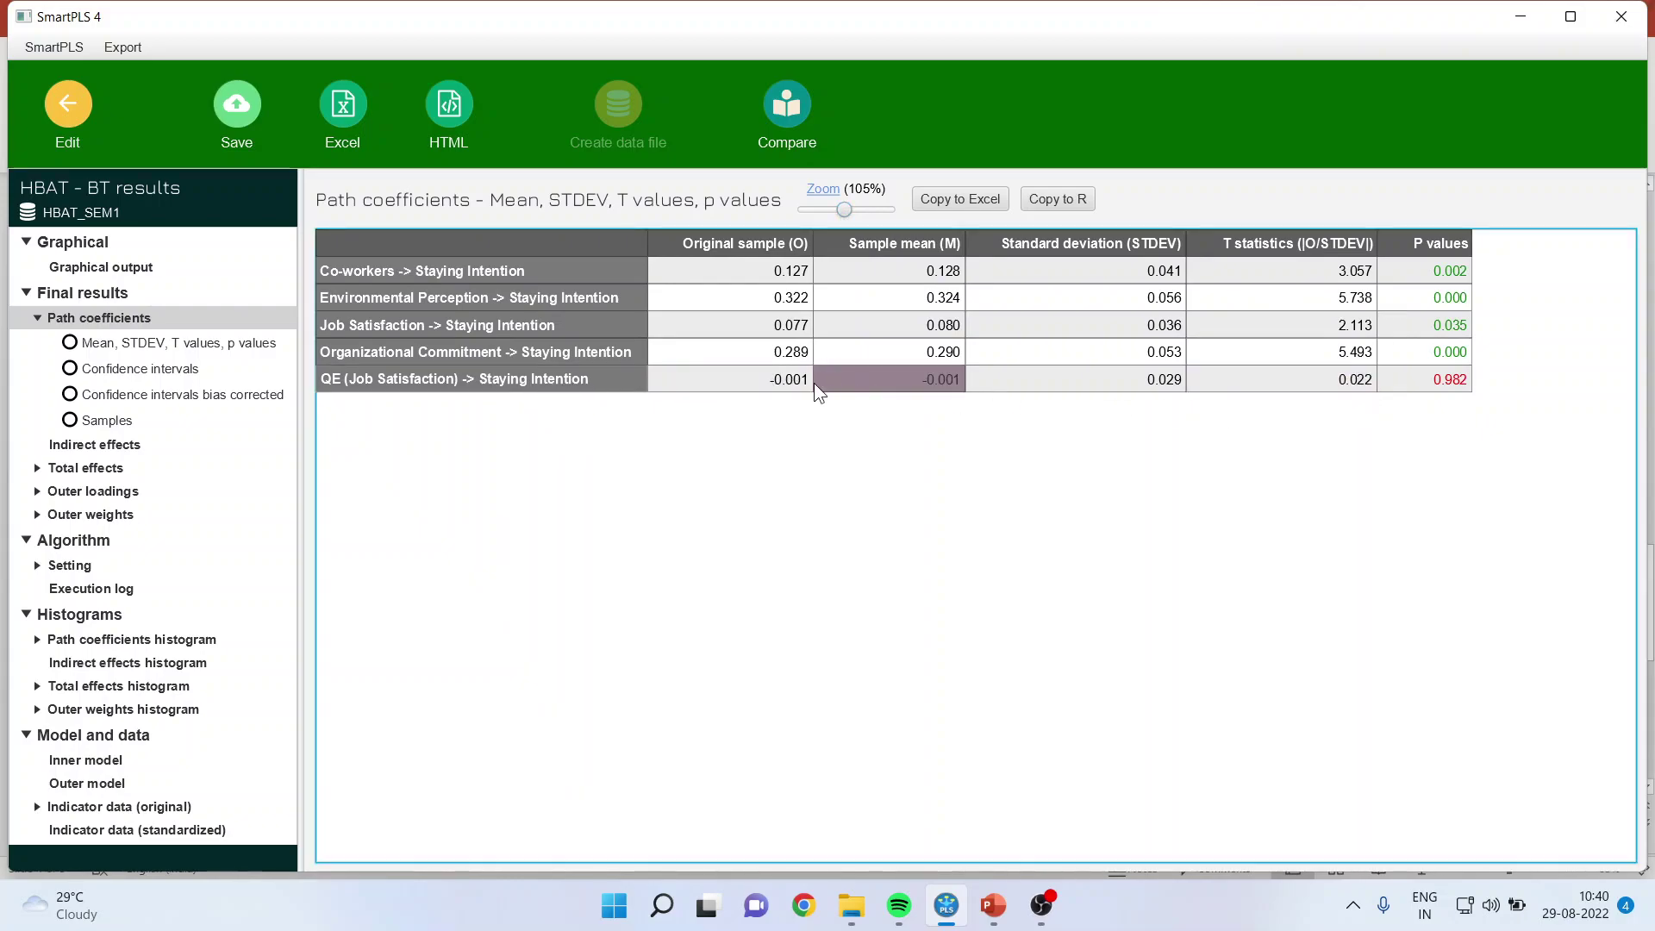
{"action": "left_click", "coordinate": [1435, 391]}
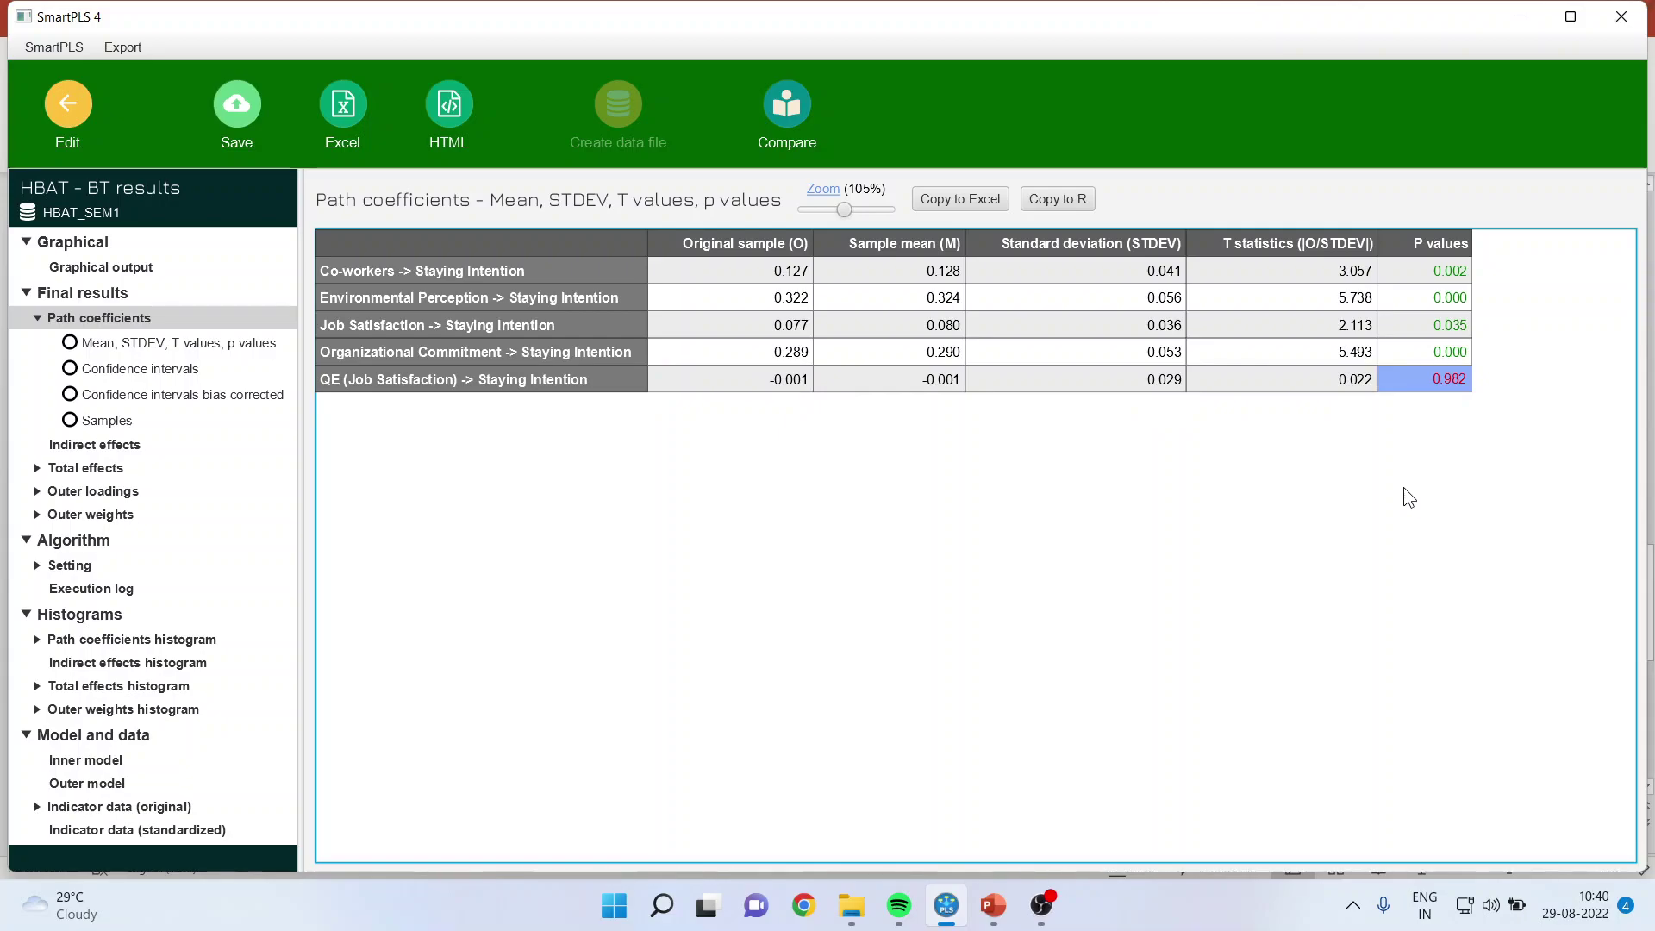
{"action": "left_click", "coordinate": [518, 381]}
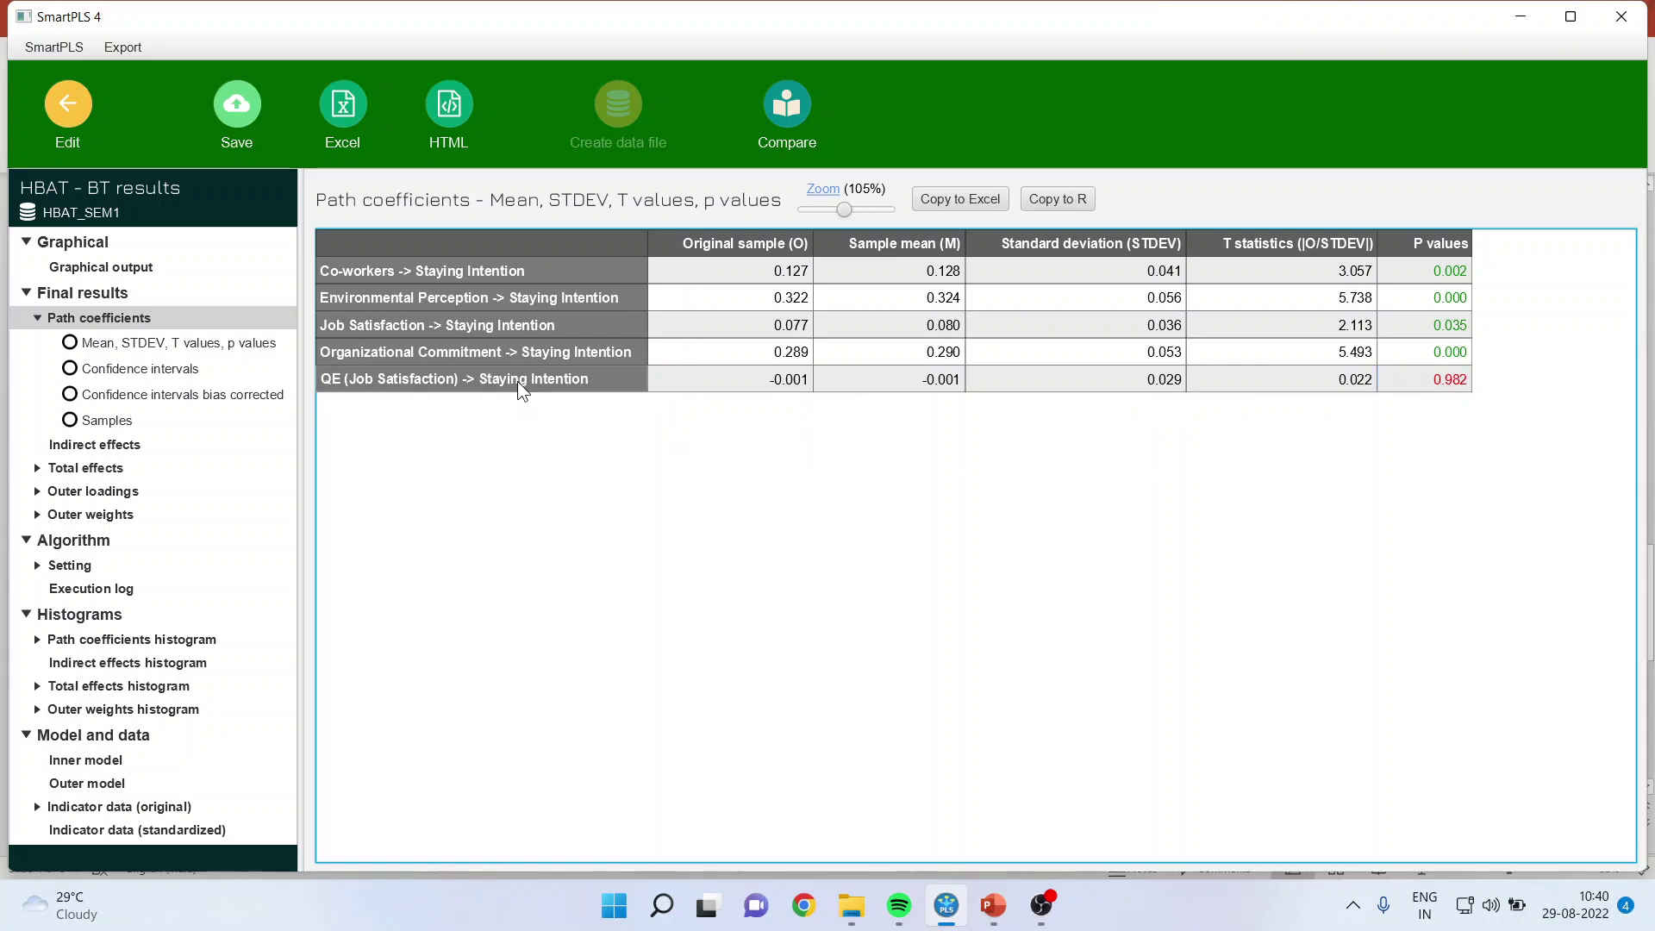
{"action": "left_click", "coordinate": [212, 394]}
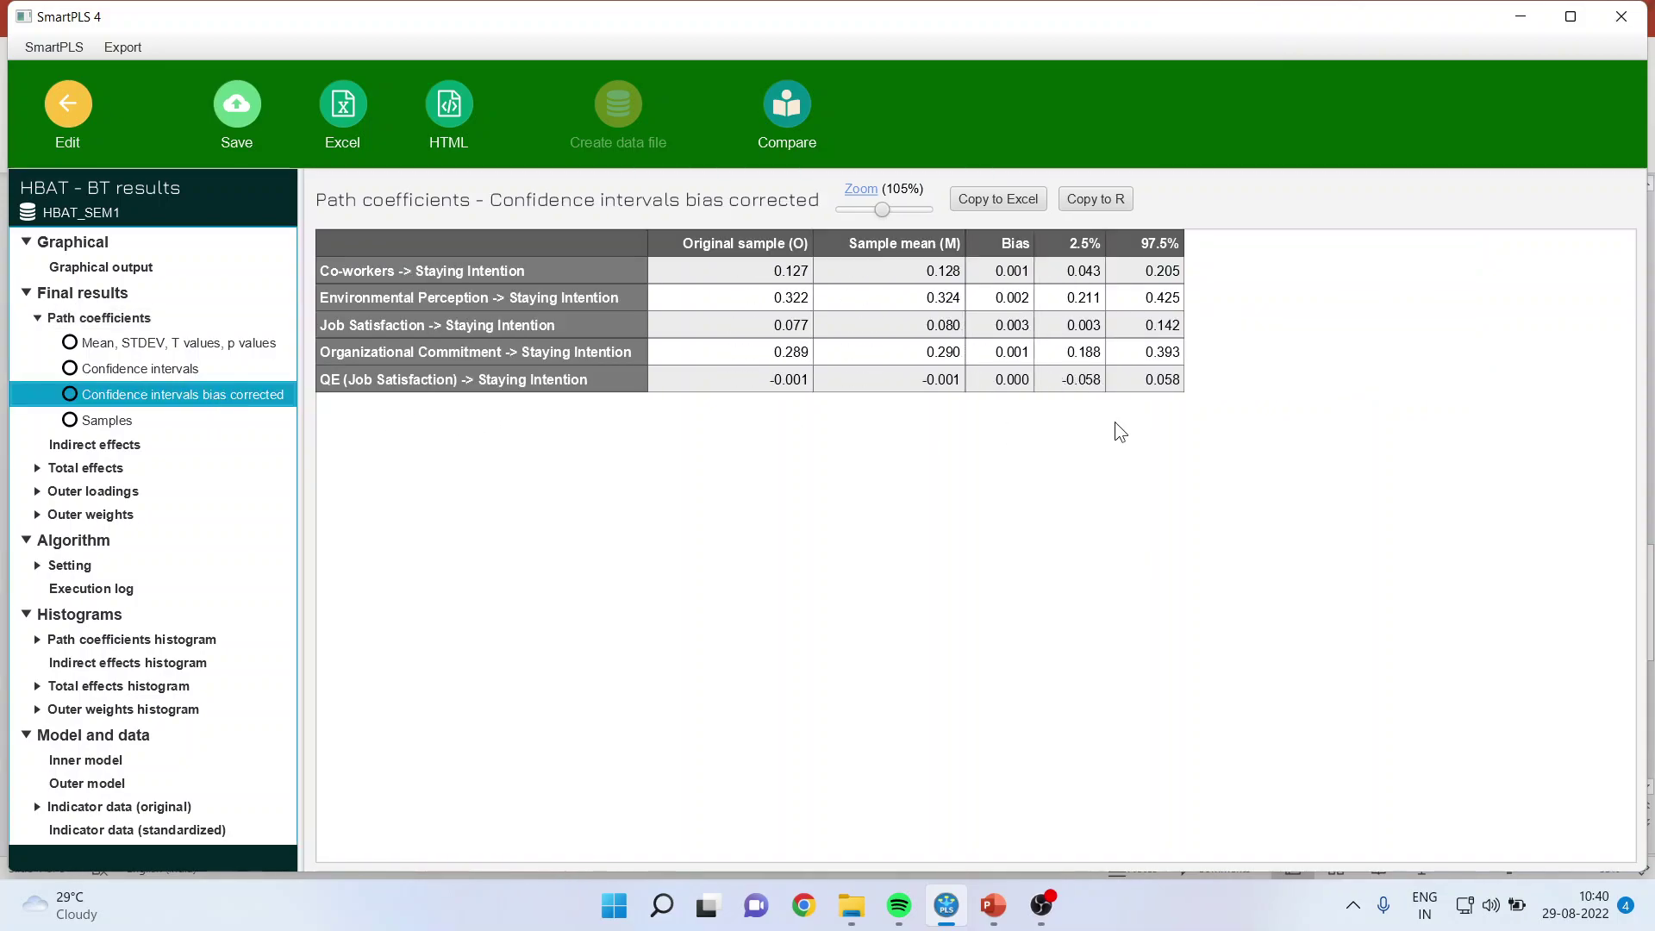
{"action": "left_click_drag", "start_coordinate": [1081, 380], "coordinate": [1125, 390]}
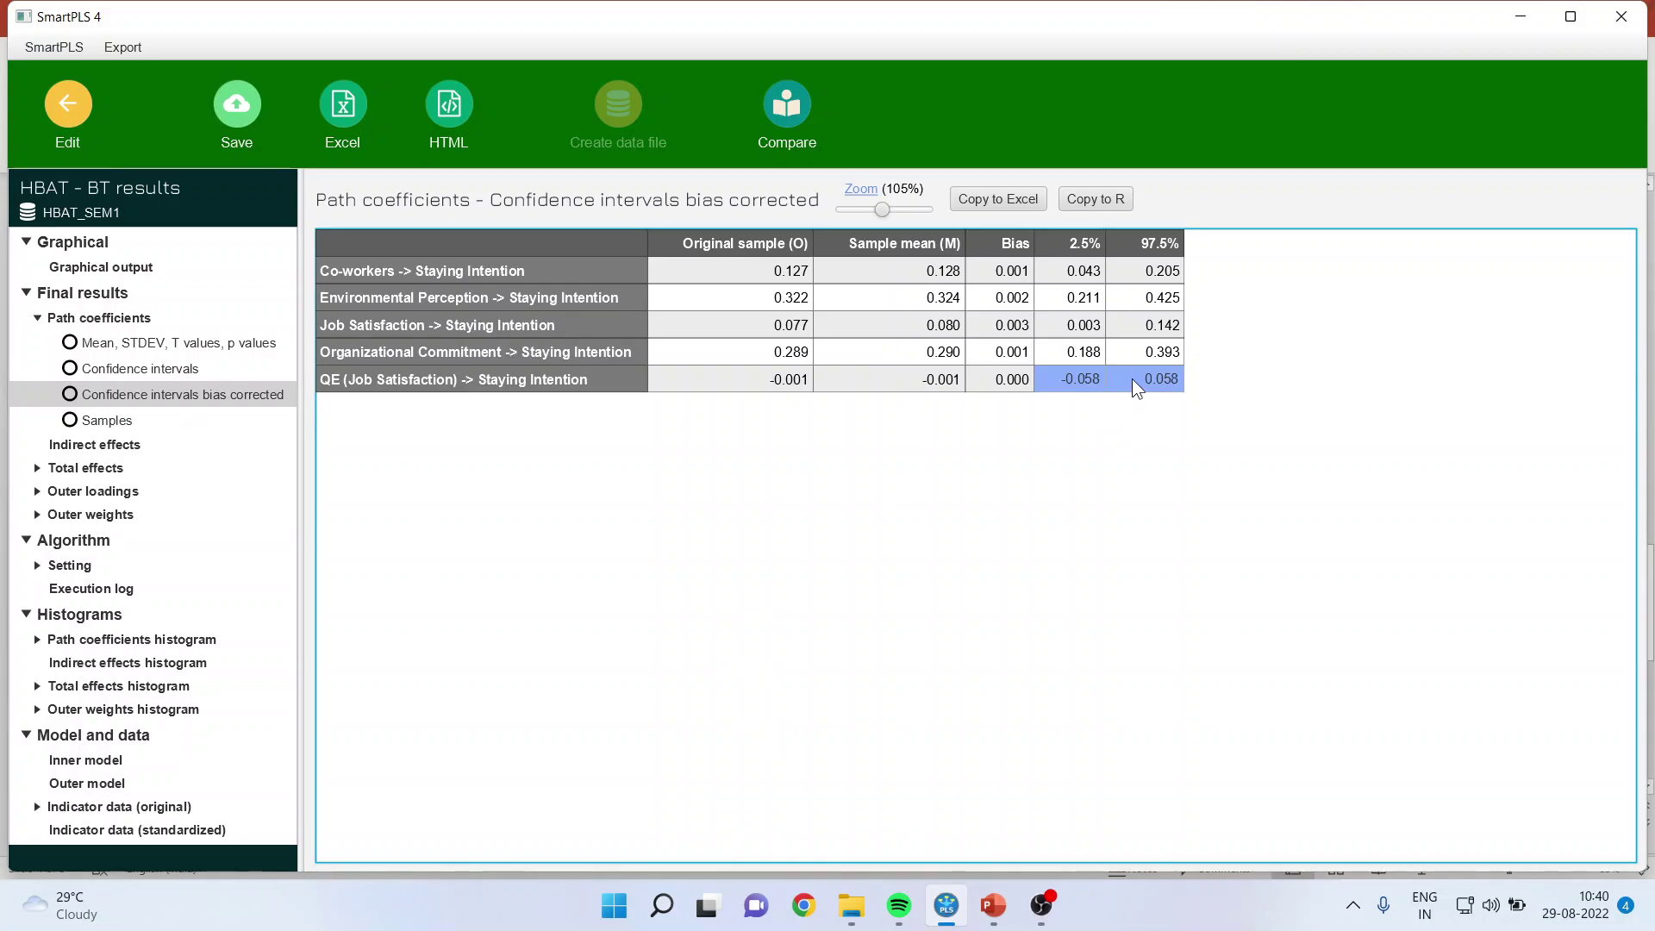
{"action": "left_click", "coordinate": [591, 389]}
{"action": "left_click", "coordinate": [1157, 377]}
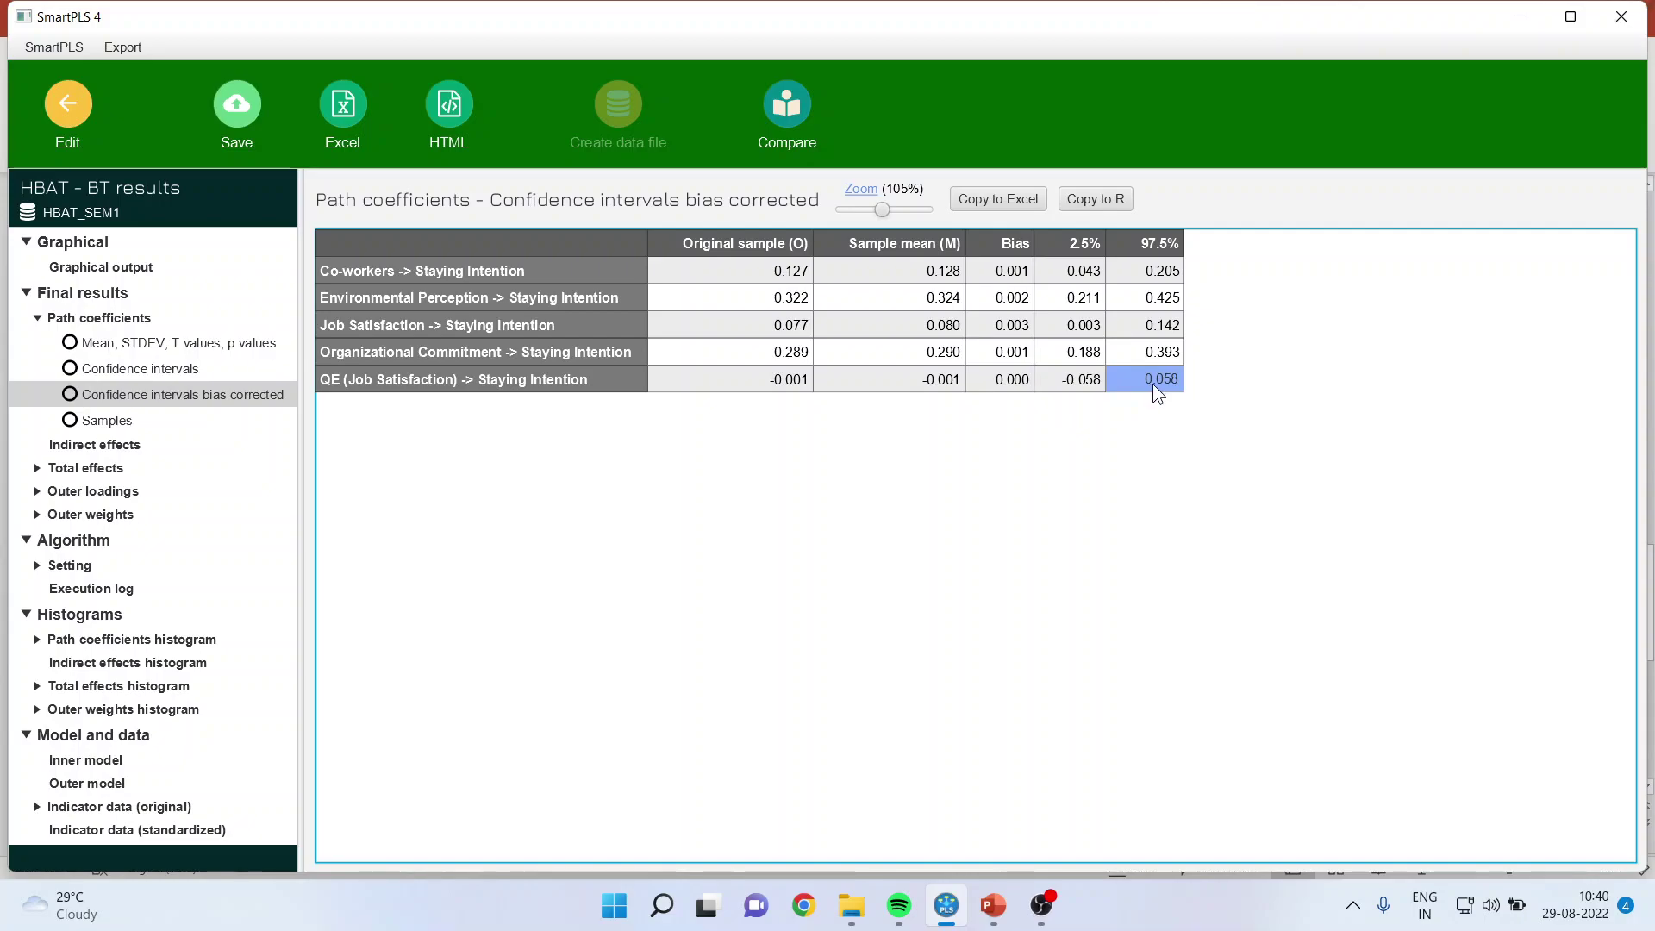
{"action": "left_click_drag", "start_coordinate": [1078, 269], "coordinate": [1156, 269]}
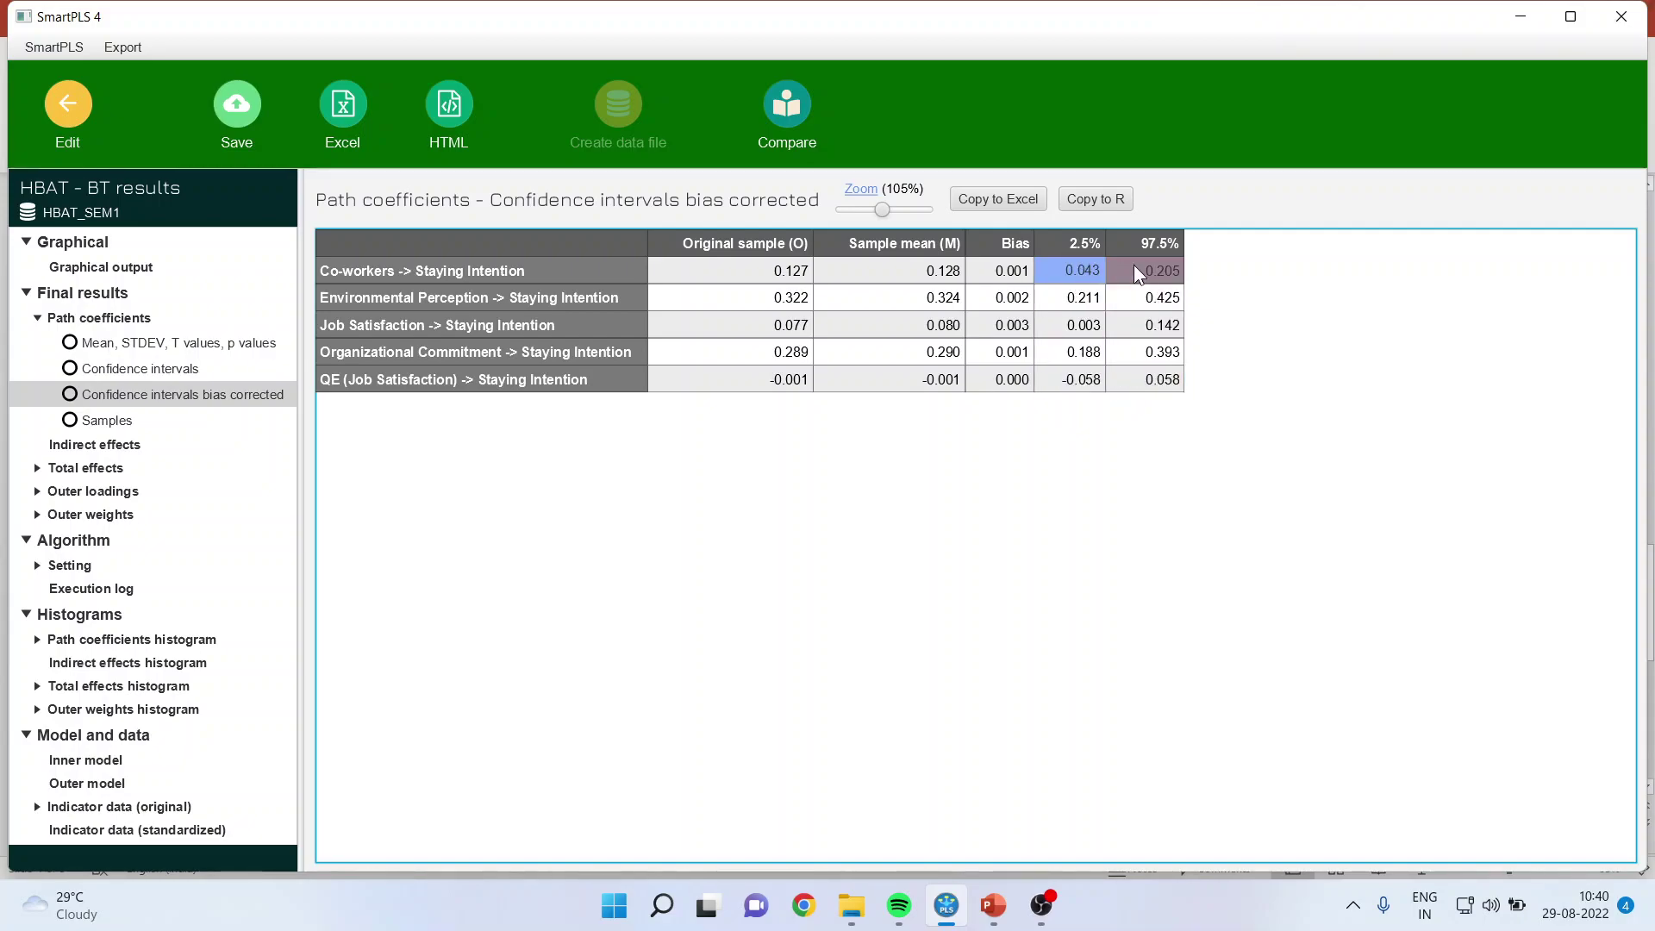
{"action": "left_click", "coordinate": [1160, 268]}
{"action": "left_click", "coordinate": [1079, 294]}
{"action": "left_click", "coordinate": [1176, 296]}
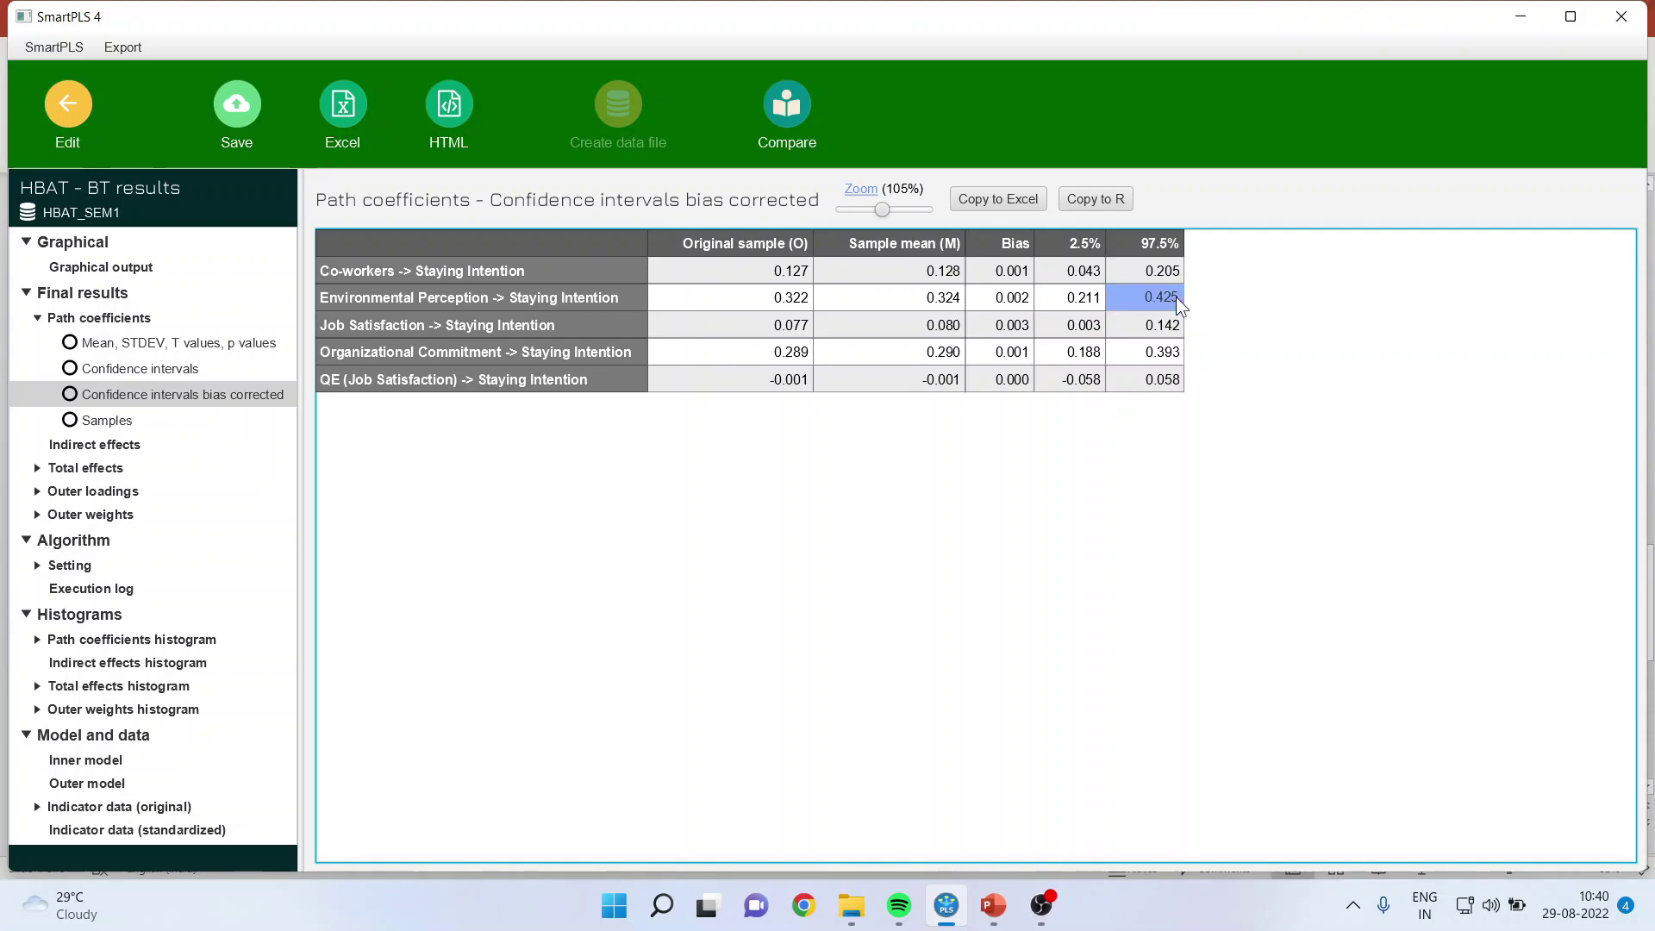
{"action": "left_click", "coordinate": [1069, 323]}
{"action": "left_click", "coordinate": [1157, 327]}
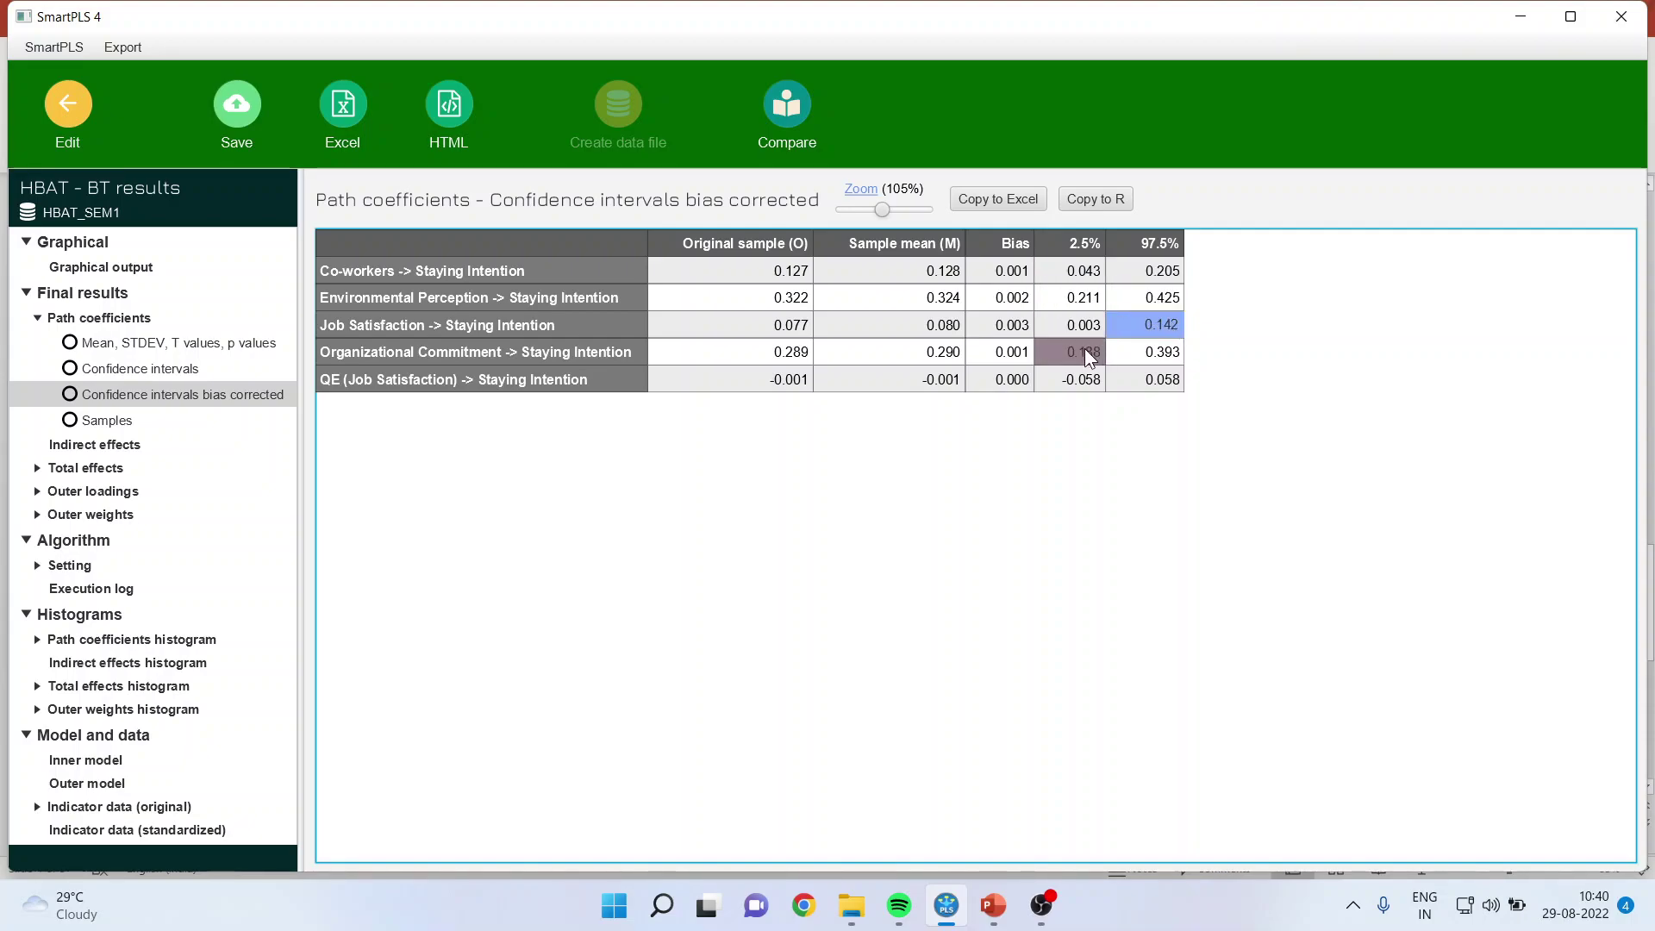
{"action": "left_click", "coordinate": [1148, 352]}
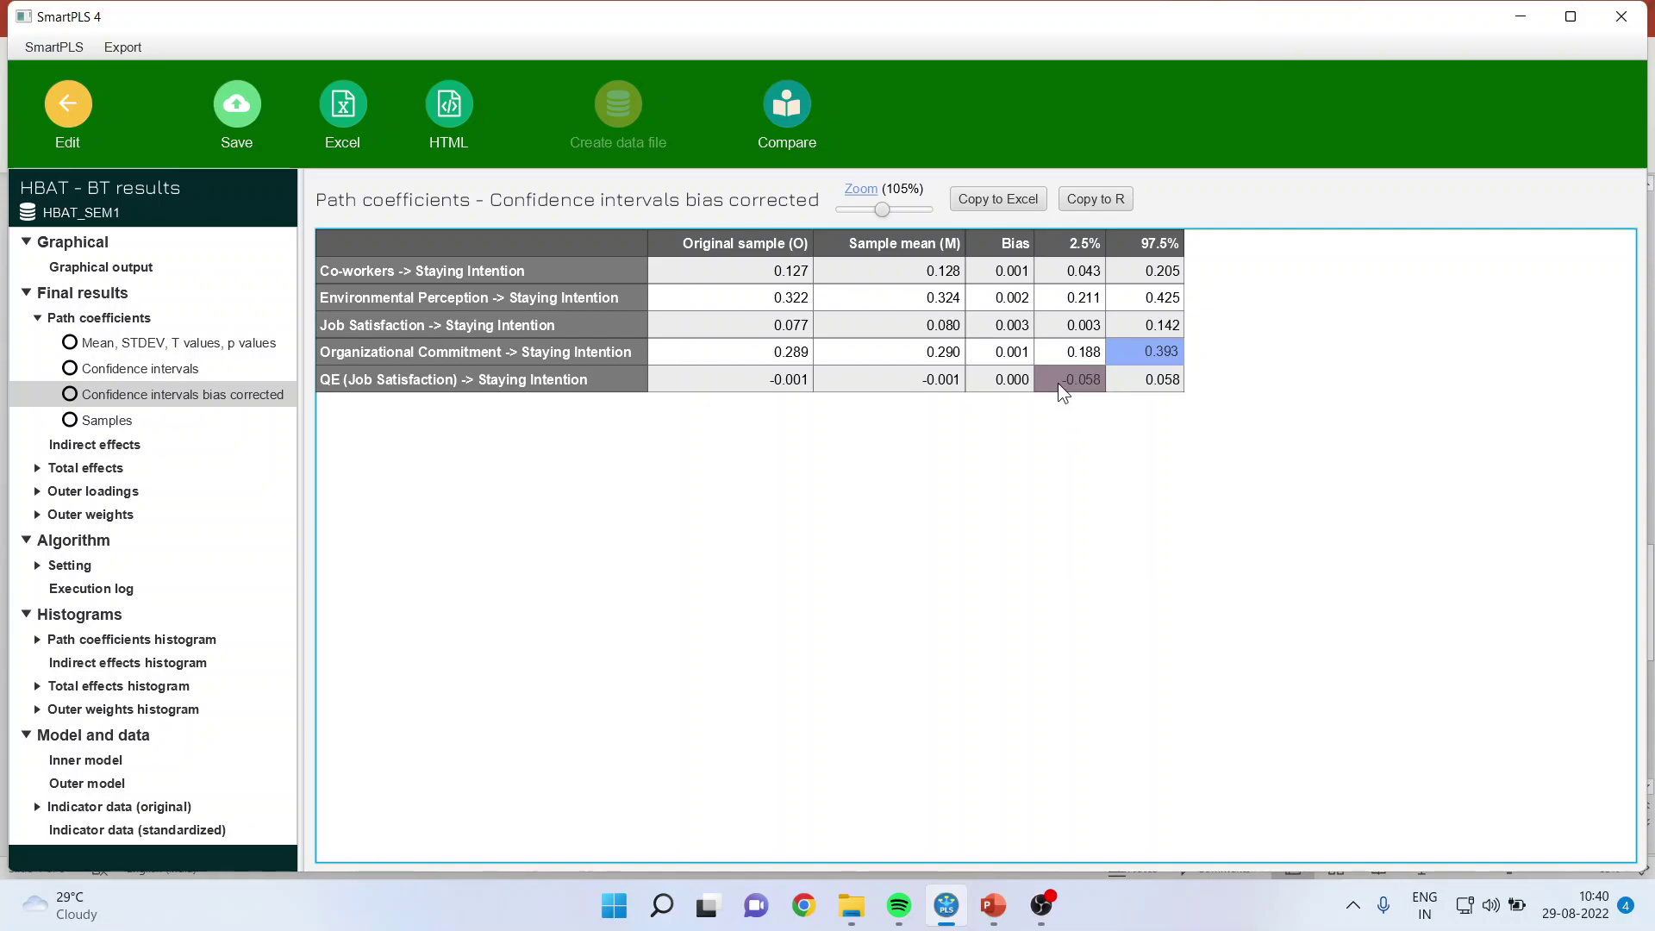
{"action": "left_click", "coordinate": [1057, 382]}
{"action": "left_click", "coordinate": [1157, 384]}
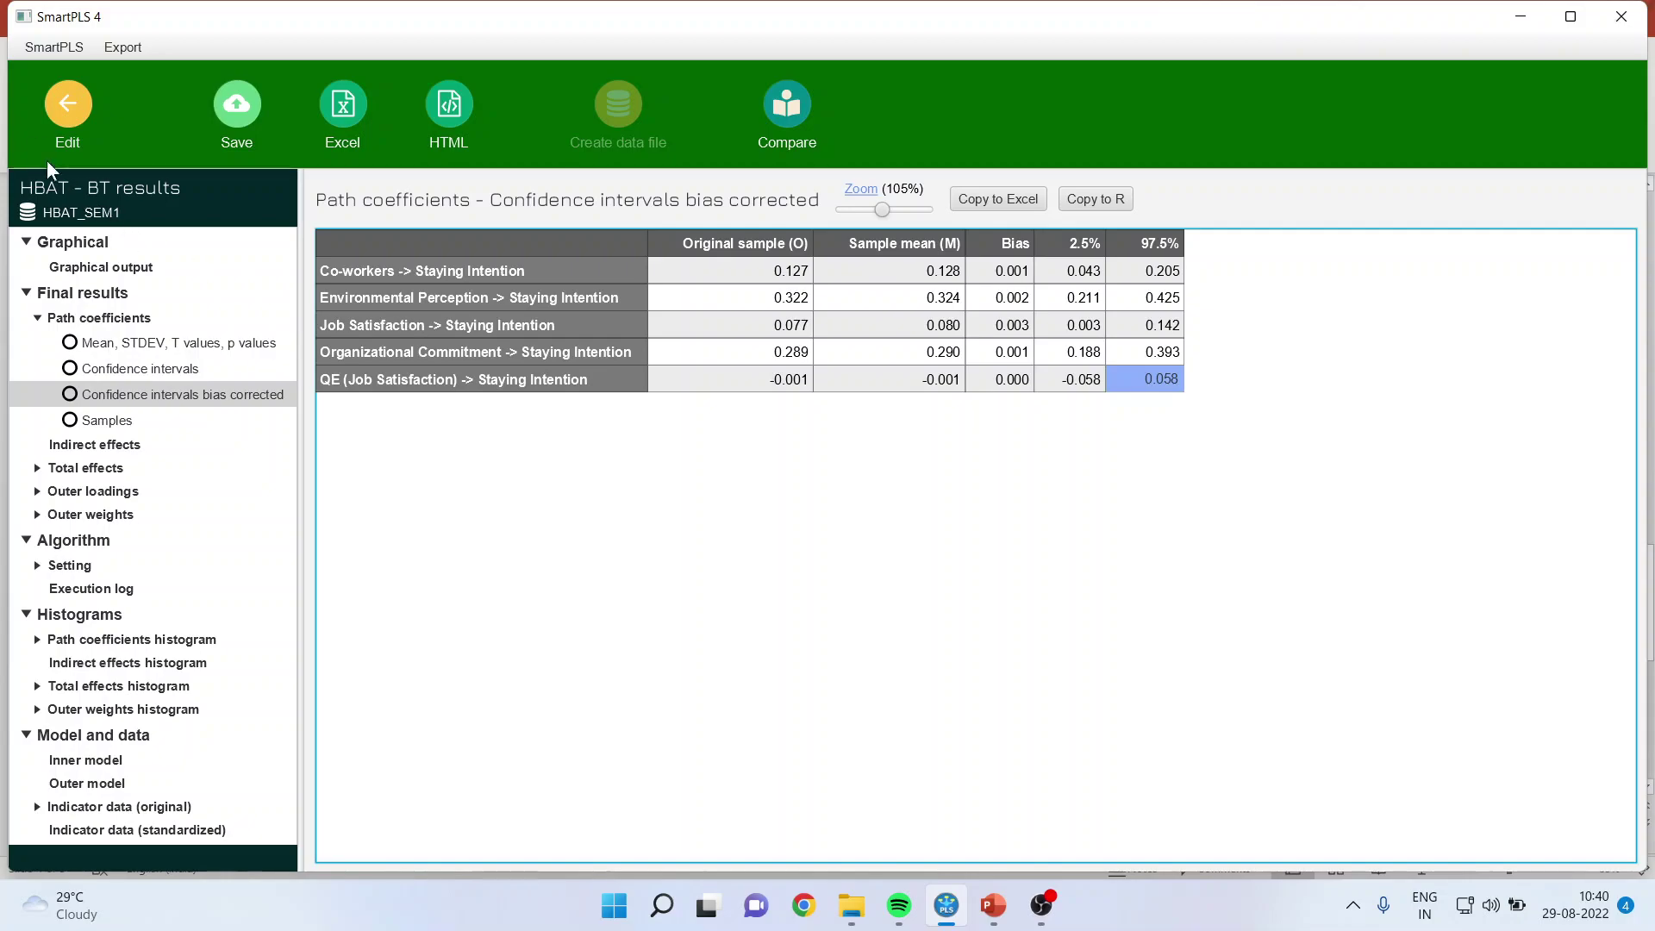
- Close the model without saving, reopen the HBAT model, and enter quadratic-effect mode
{"action": "left_click", "coordinate": [67, 108]}
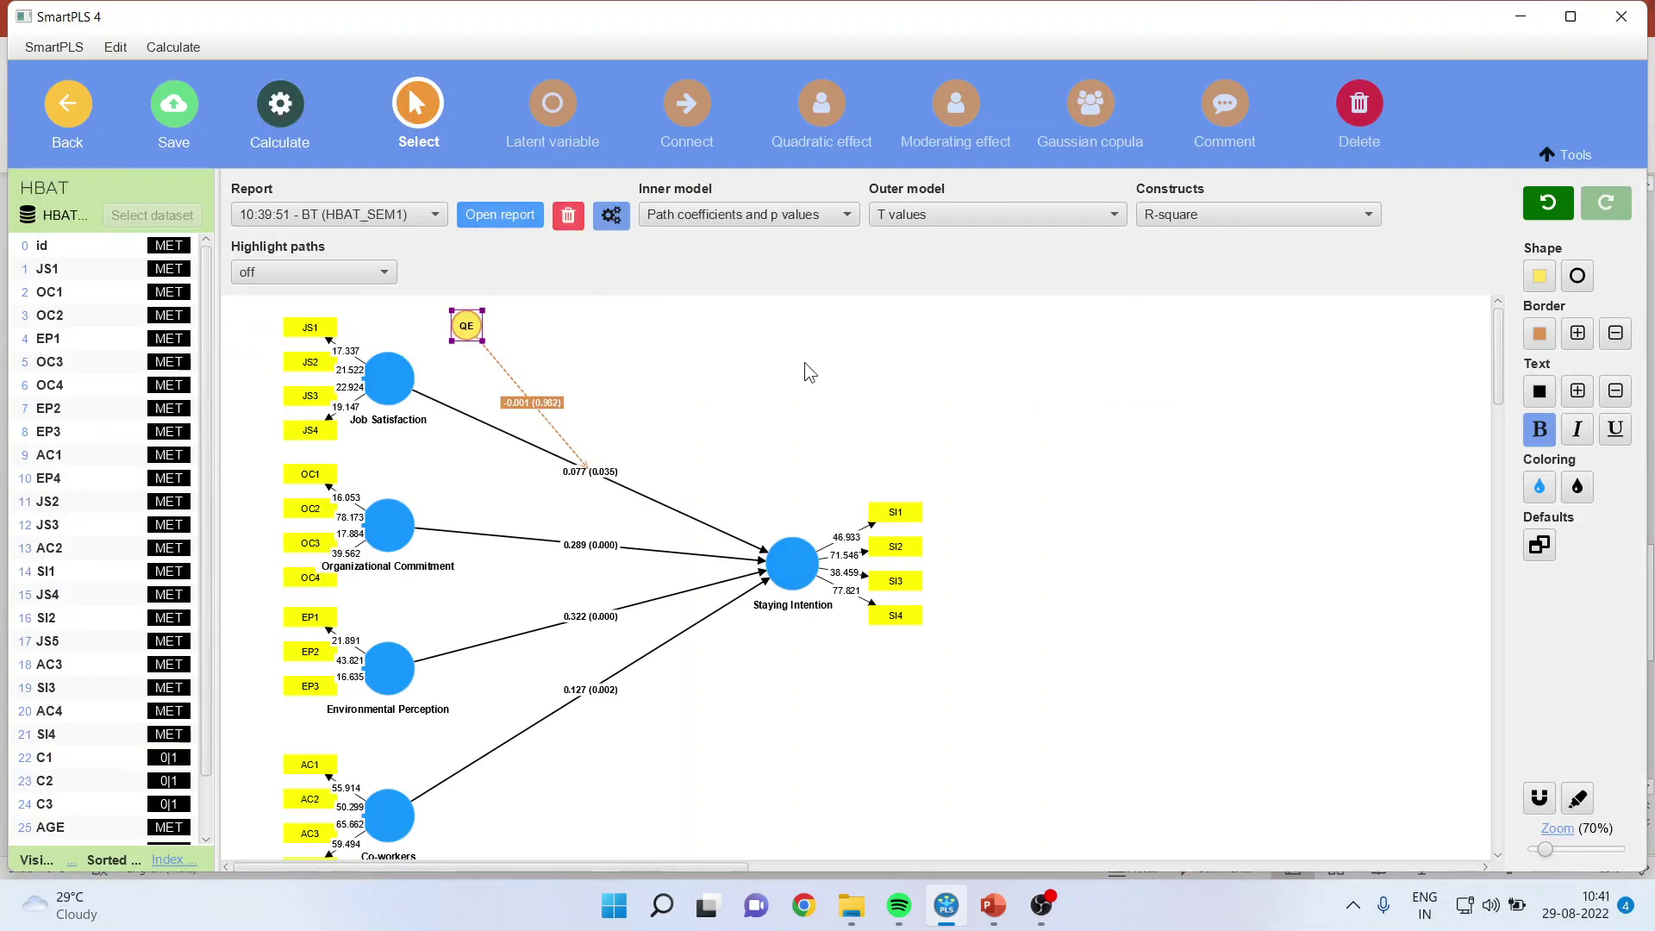
{"action": "left_click", "coordinate": [808, 120]}
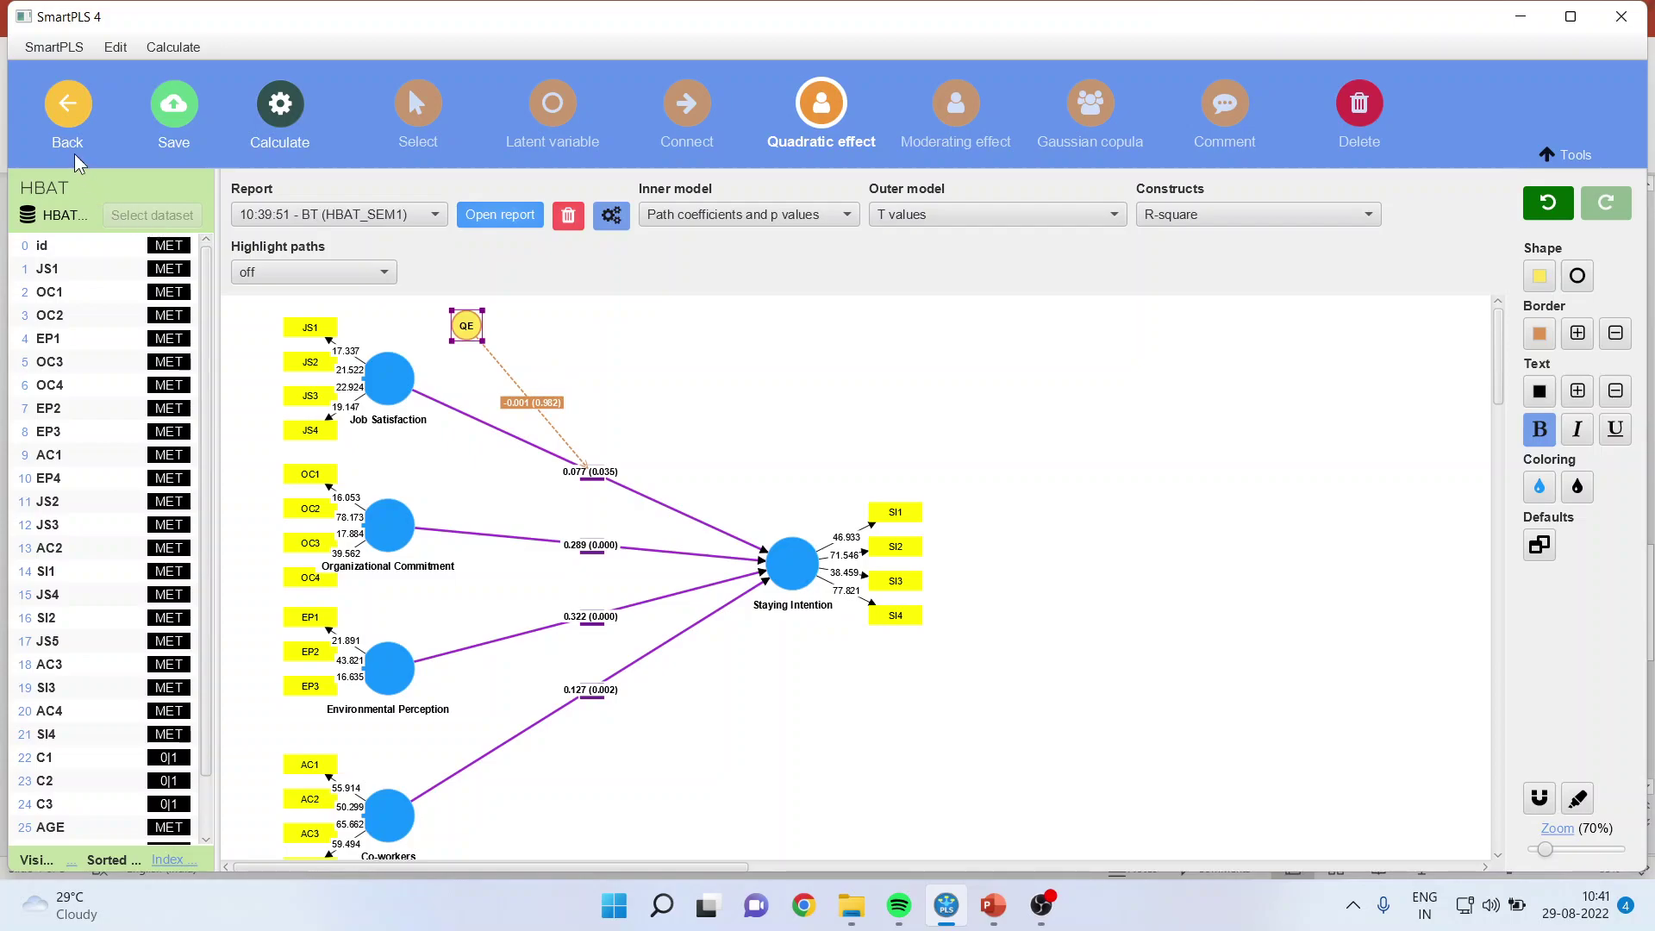
{"action": "left_click", "coordinate": [67, 110]}
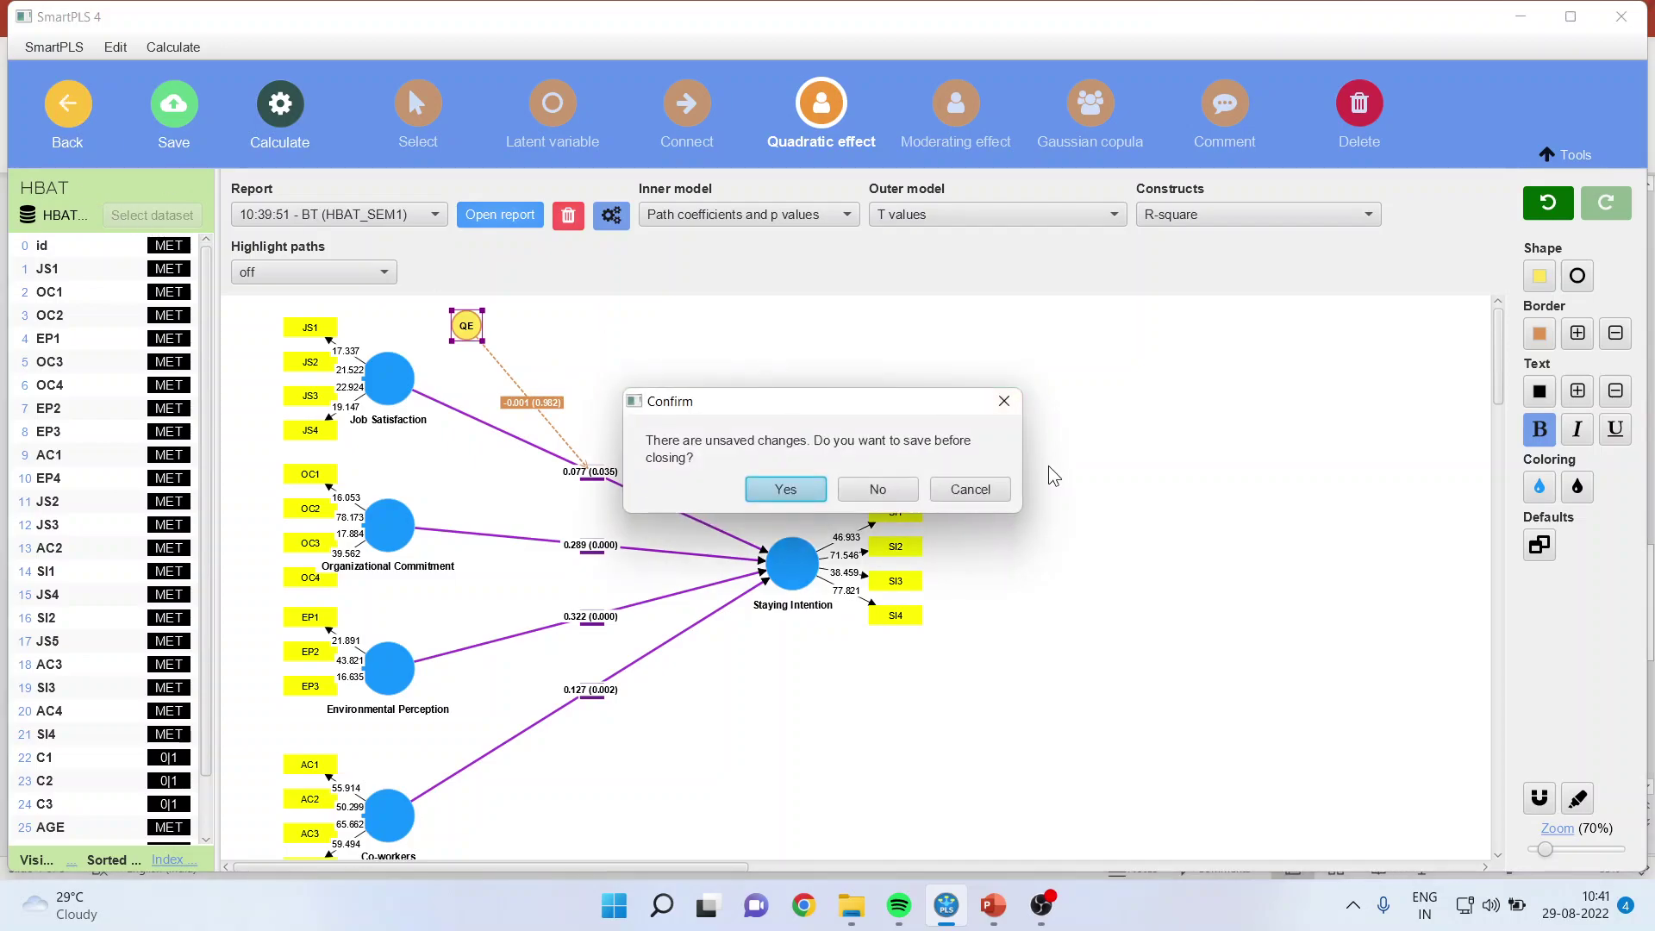
{"action": "left_click", "coordinate": [876, 488]}
{"action": "double_click", "coordinate": [84, 274]}
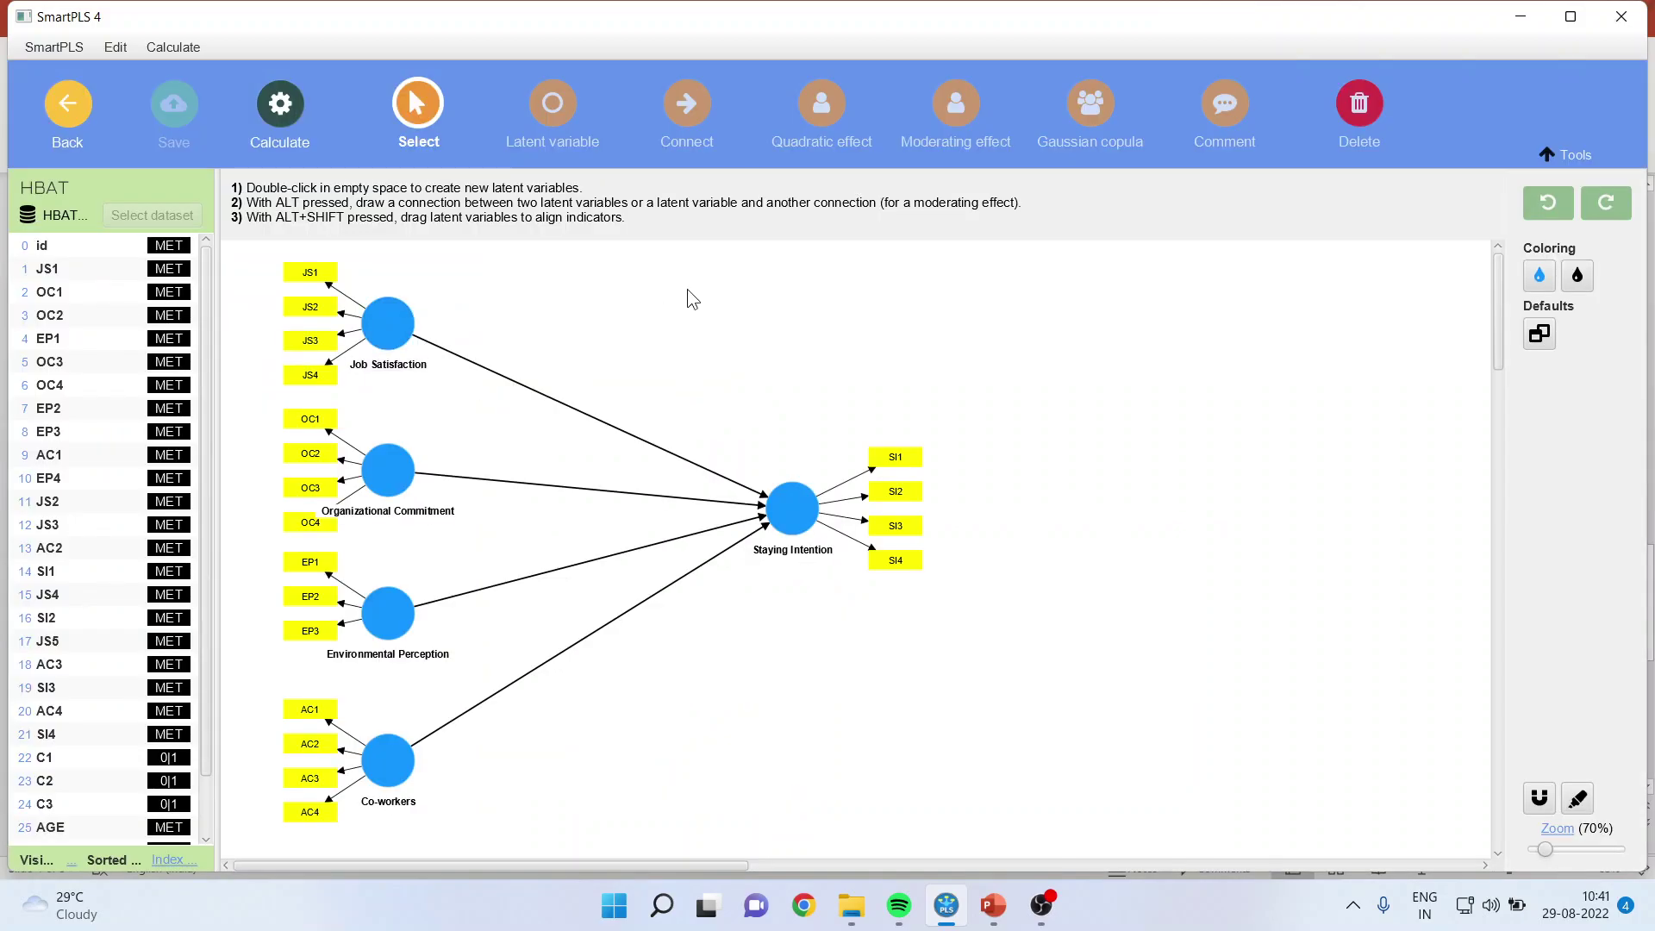
{"action": "left_click", "coordinate": [820, 104]}
- Add quadratic effects on the Job Satisfaction, Organizational Commitment, Environmental Perception and Co-workers paths
{"action": "left_click", "coordinate": [593, 419]}
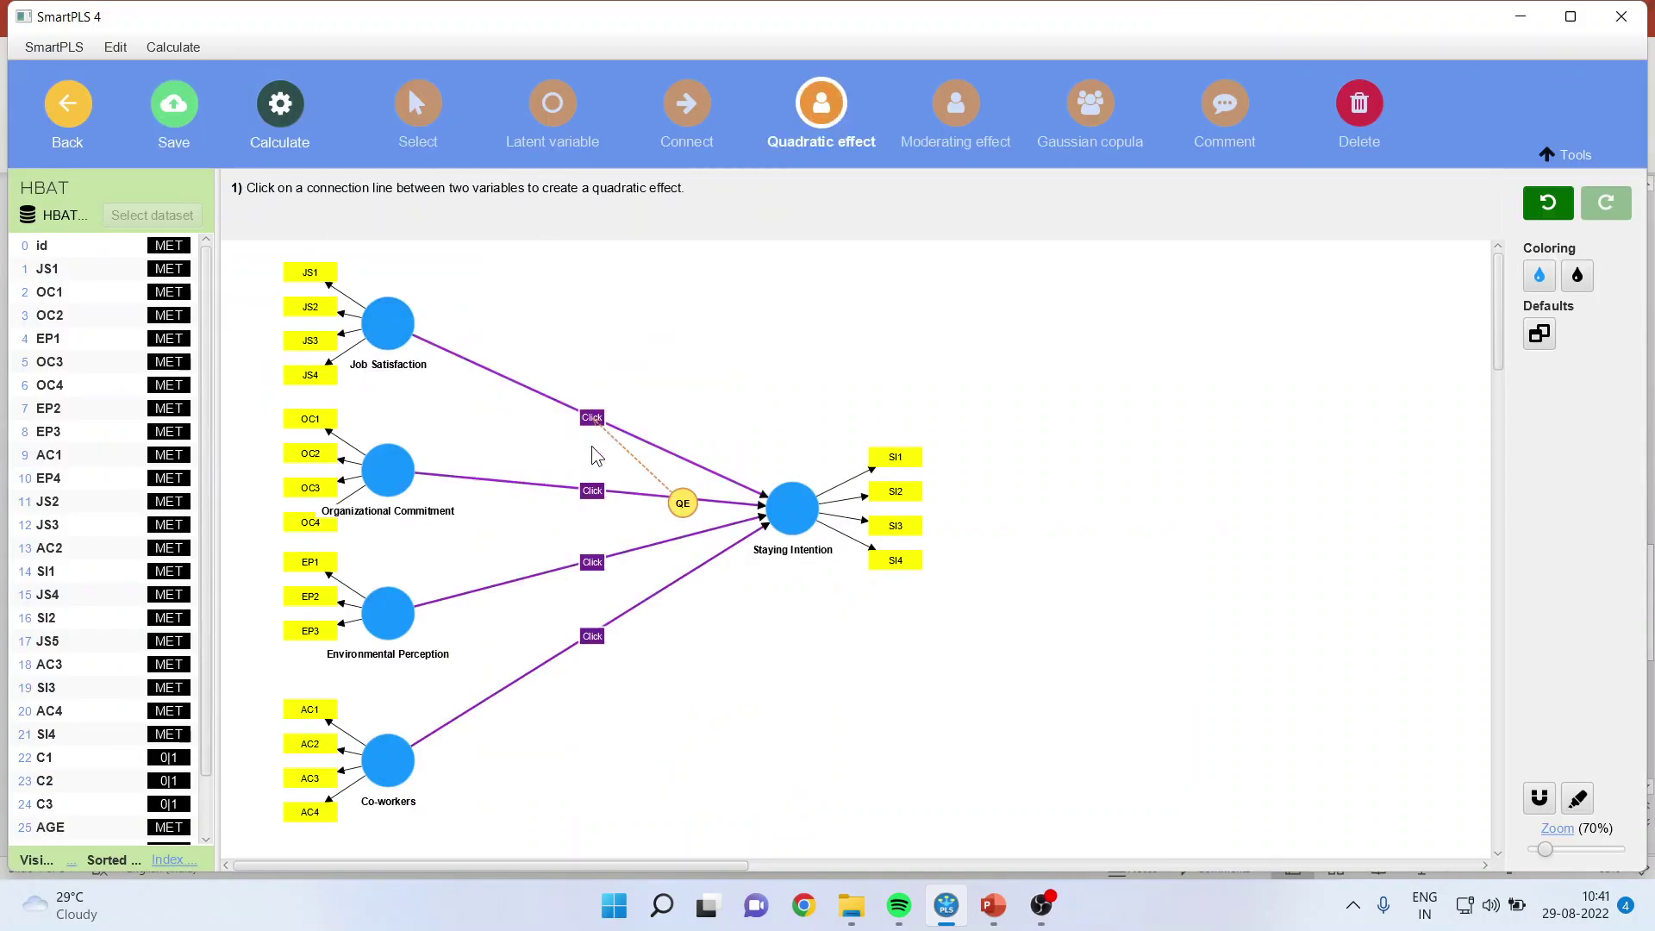
{"action": "left_click", "coordinate": [592, 491]}
{"action": "left_click", "coordinate": [595, 565]}
{"action": "left_click", "coordinate": [592, 637]}
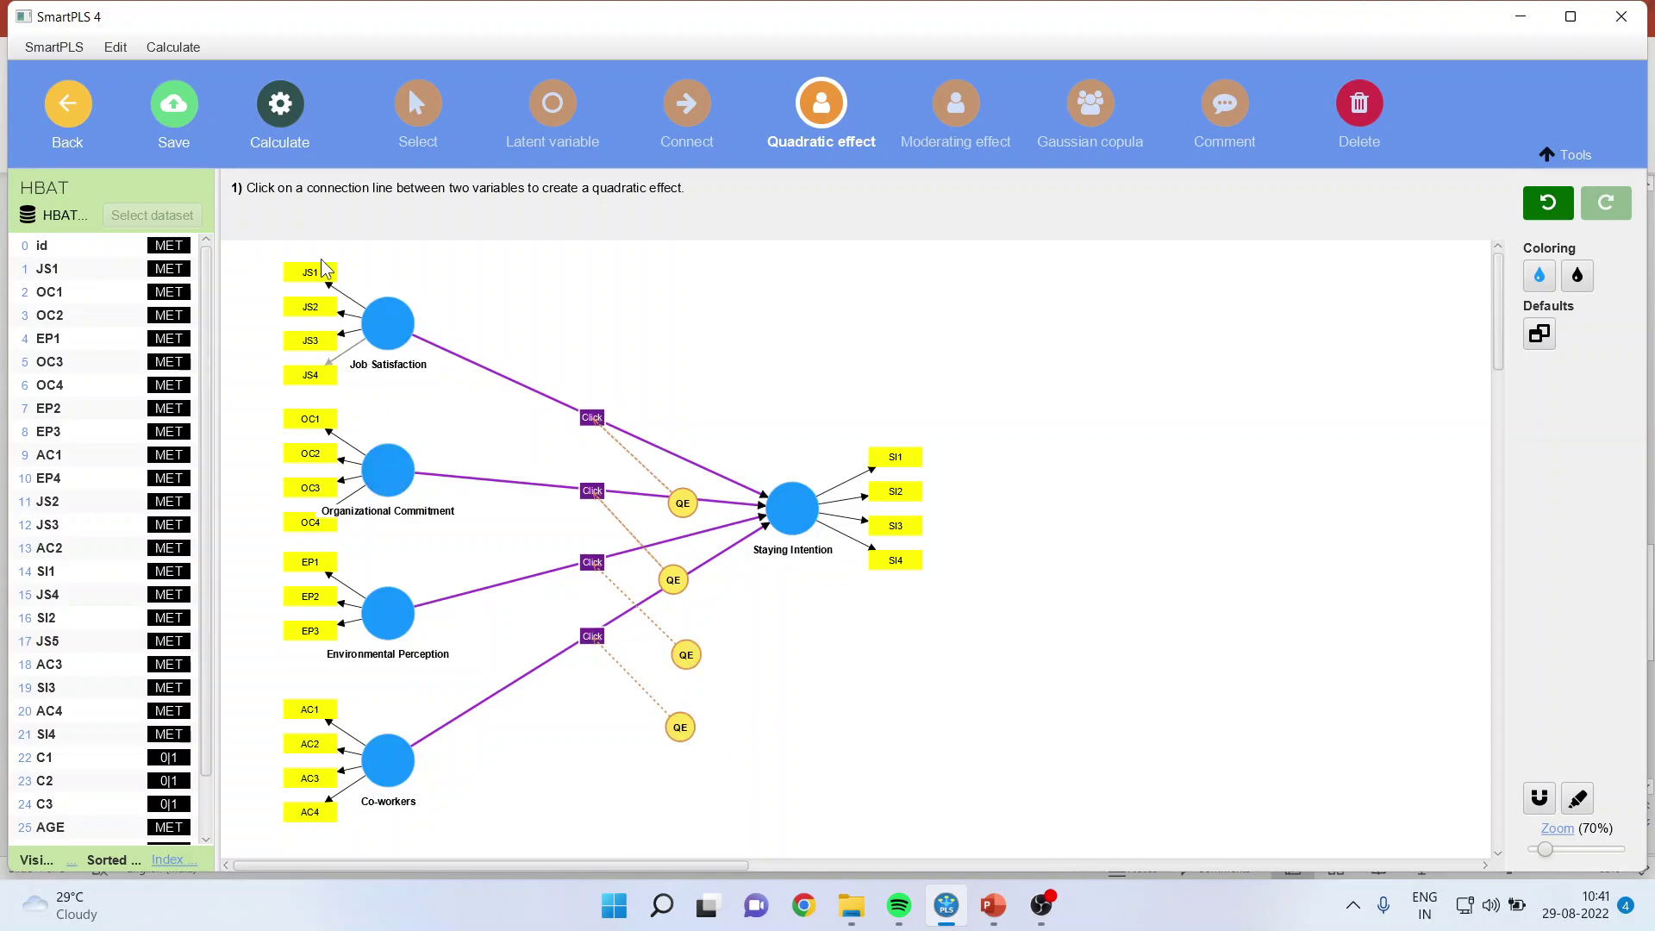
- Run bootstrapping on the model with the four quadratic effects
{"action": "left_click", "coordinate": [281, 114]}
{"action": "left_click", "coordinate": [323, 181]}
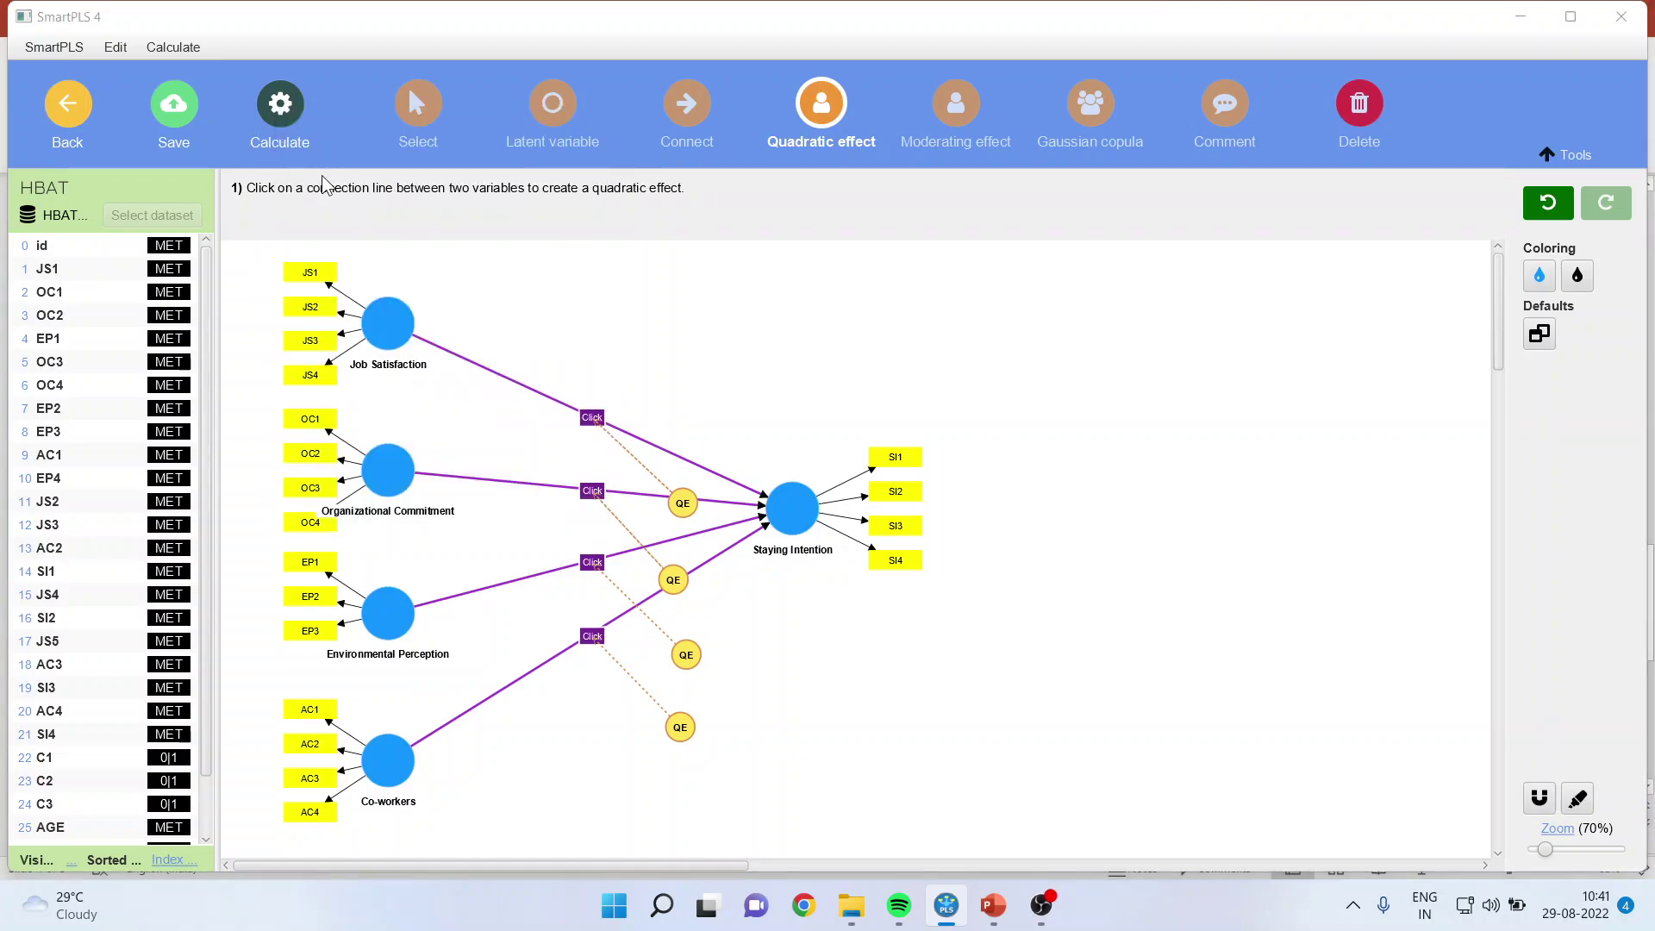
{"action": "left_click", "coordinate": [1022, 788]}
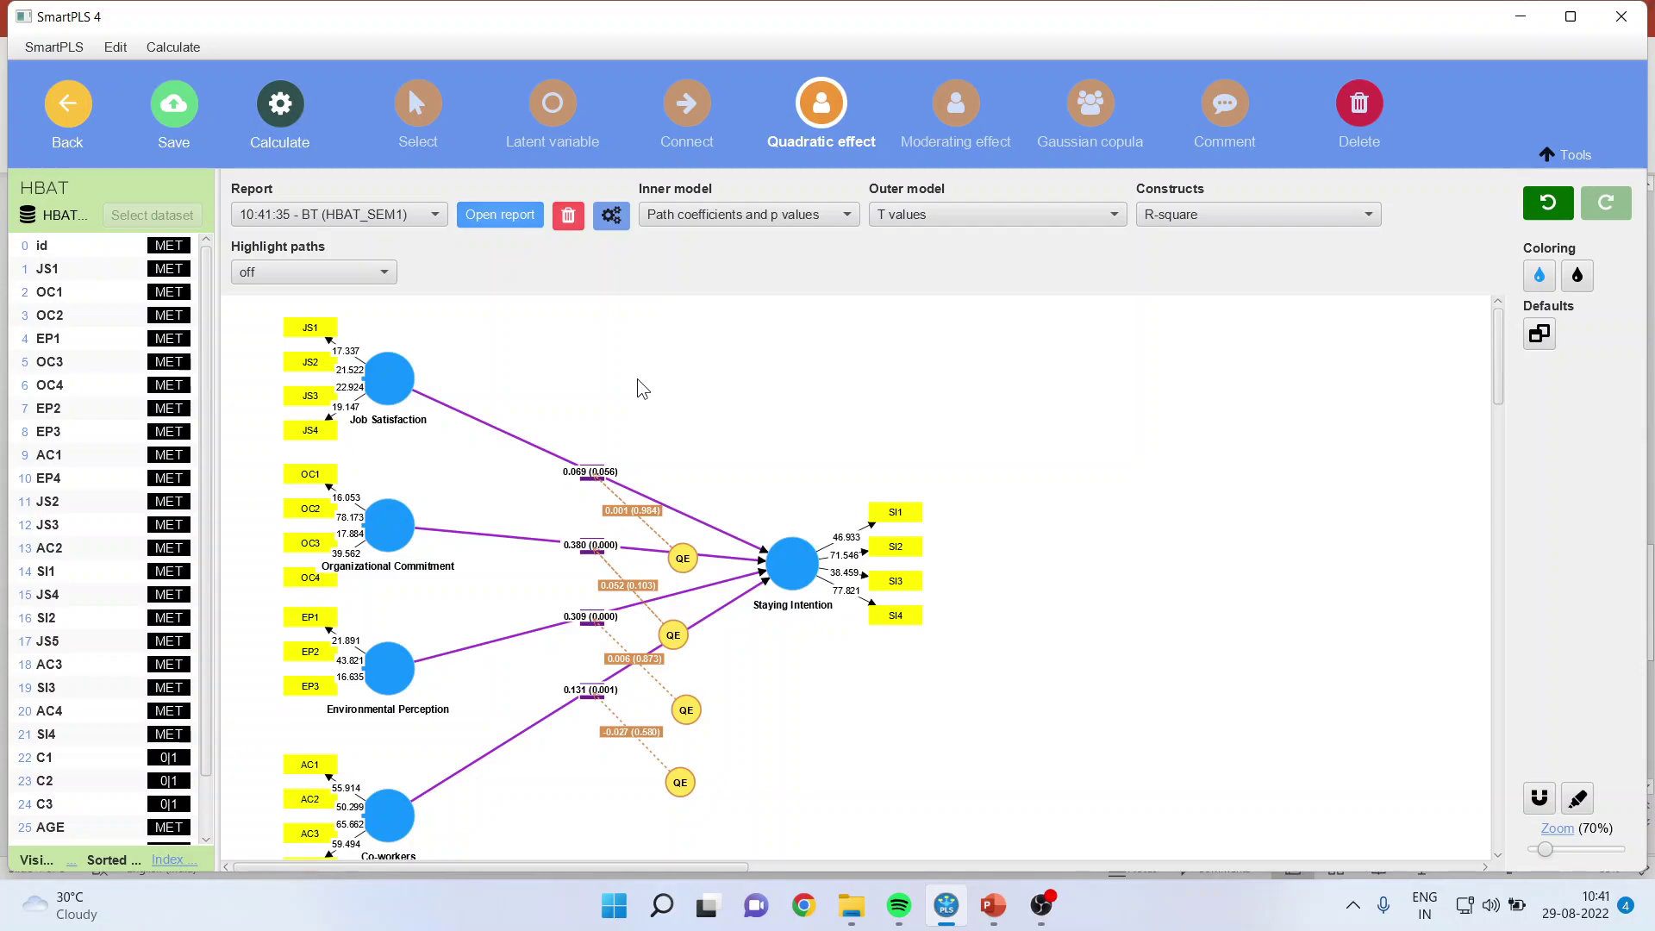
- Open the path coefficients report with T values and p-values and highlight the four QE p-values
{"action": "left_click", "coordinate": [500, 214]}
{"action": "left_click", "coordinate": [125, 318]}
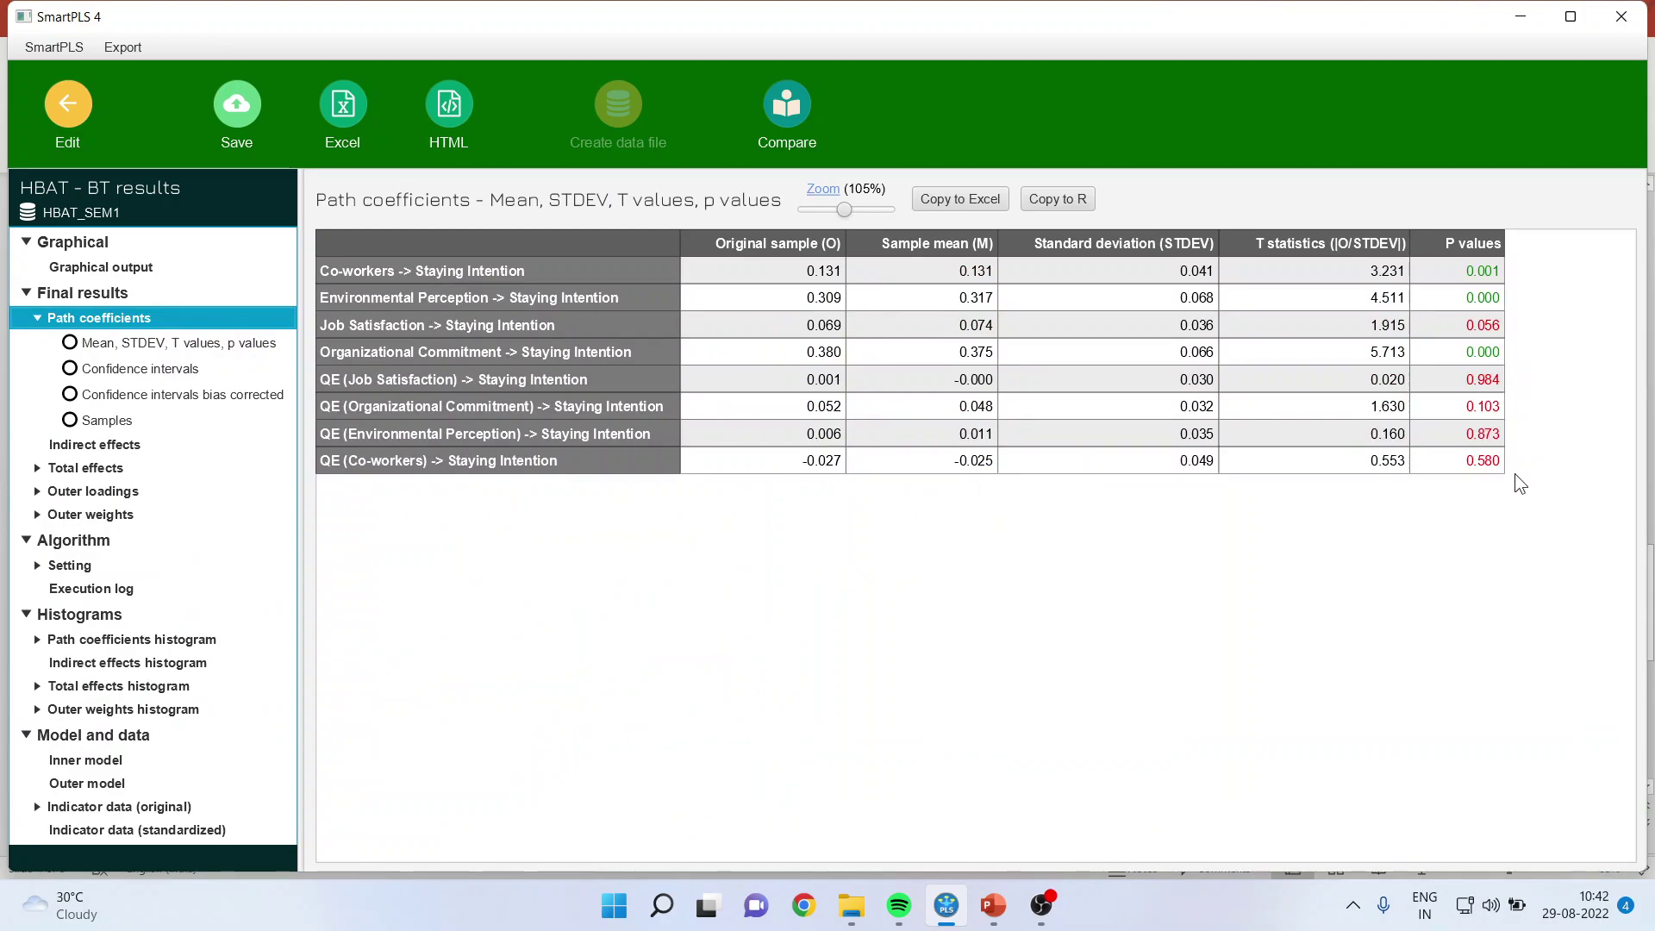
{"action": "left_click_drag", "start_coordinate": [1481, 424], "coordinate": [1479, 459]}
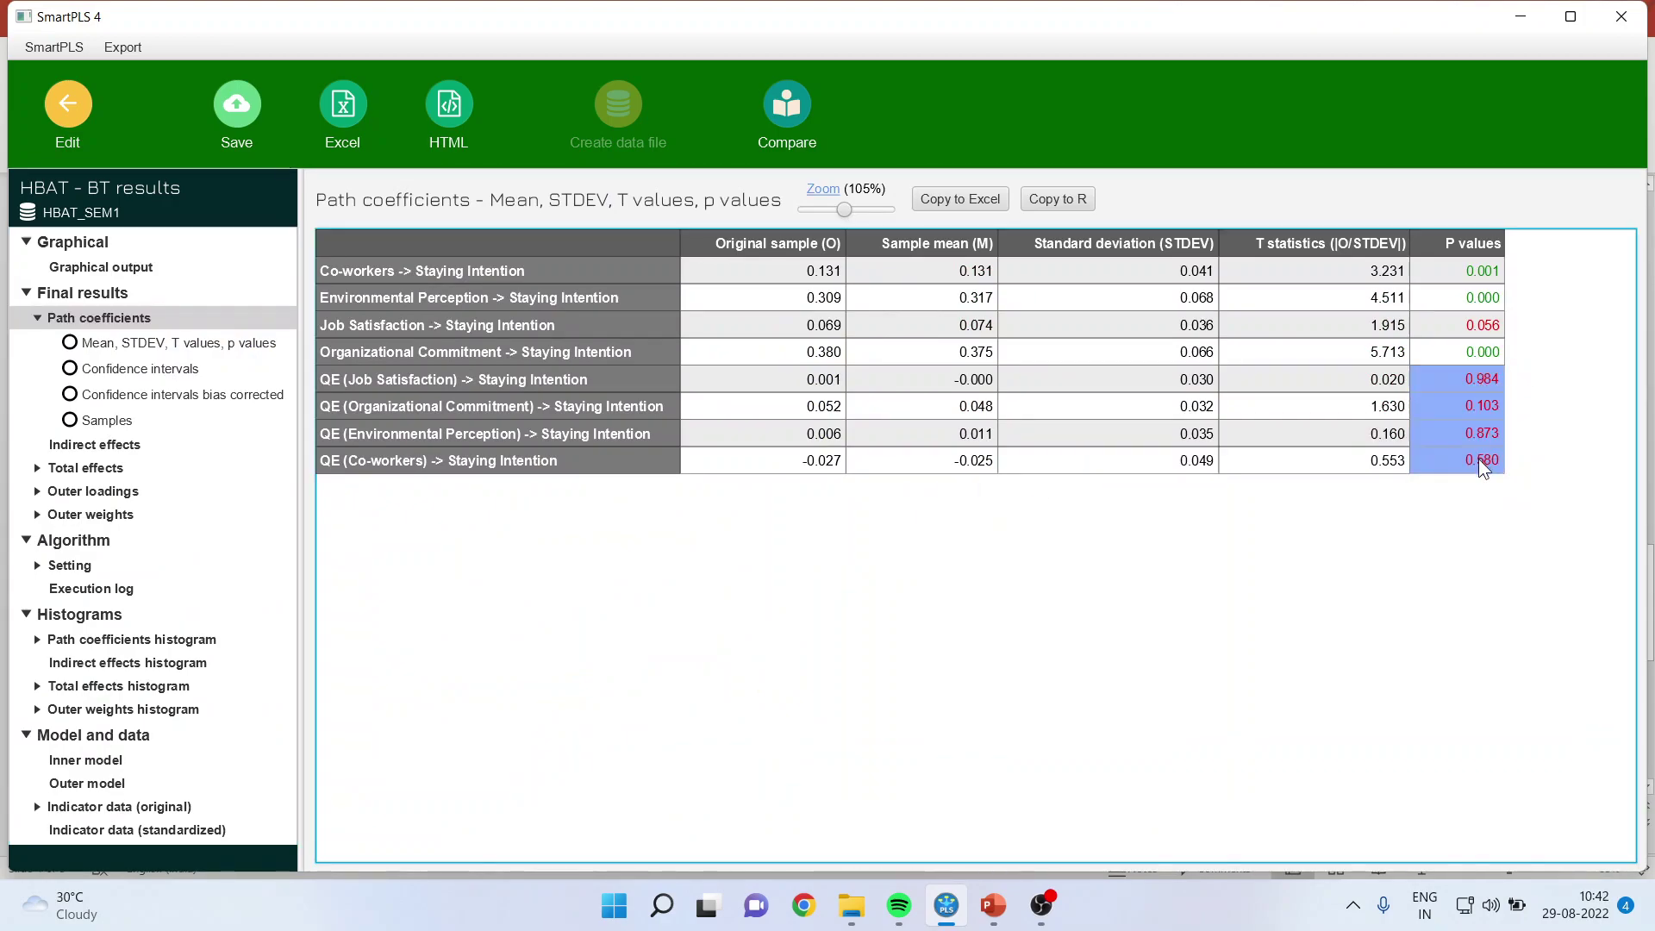